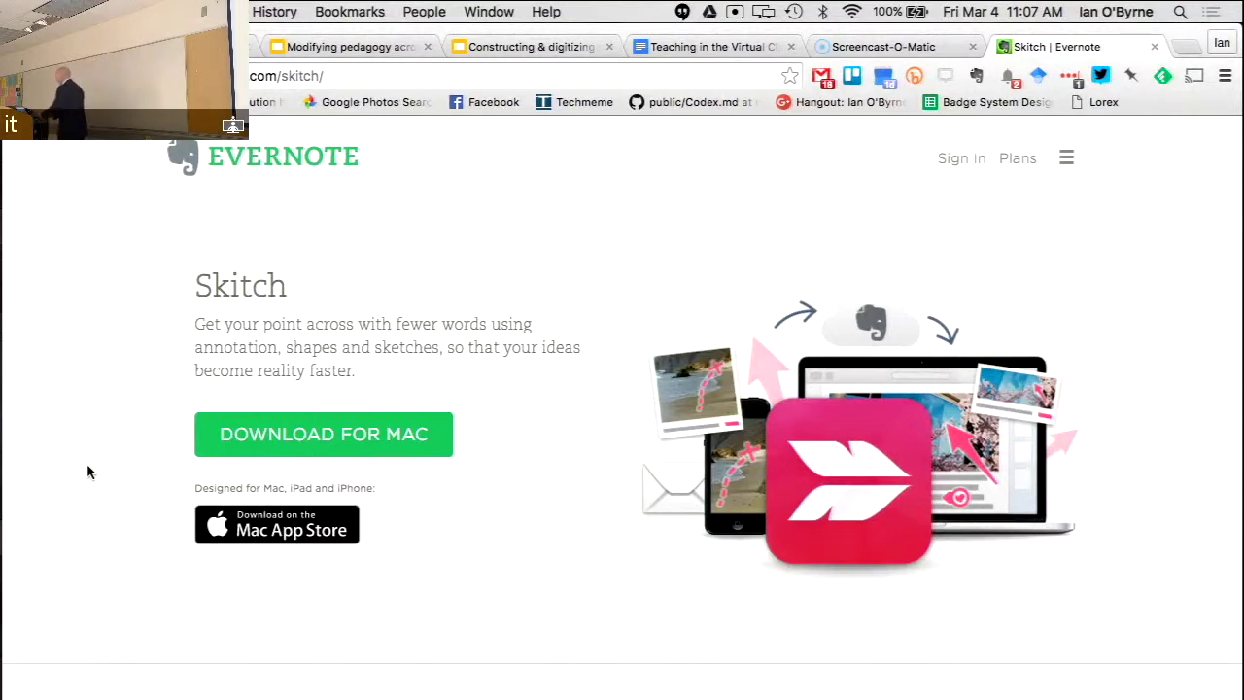
Launch Skitch through a system search
key("cmd+space")
type("skit")
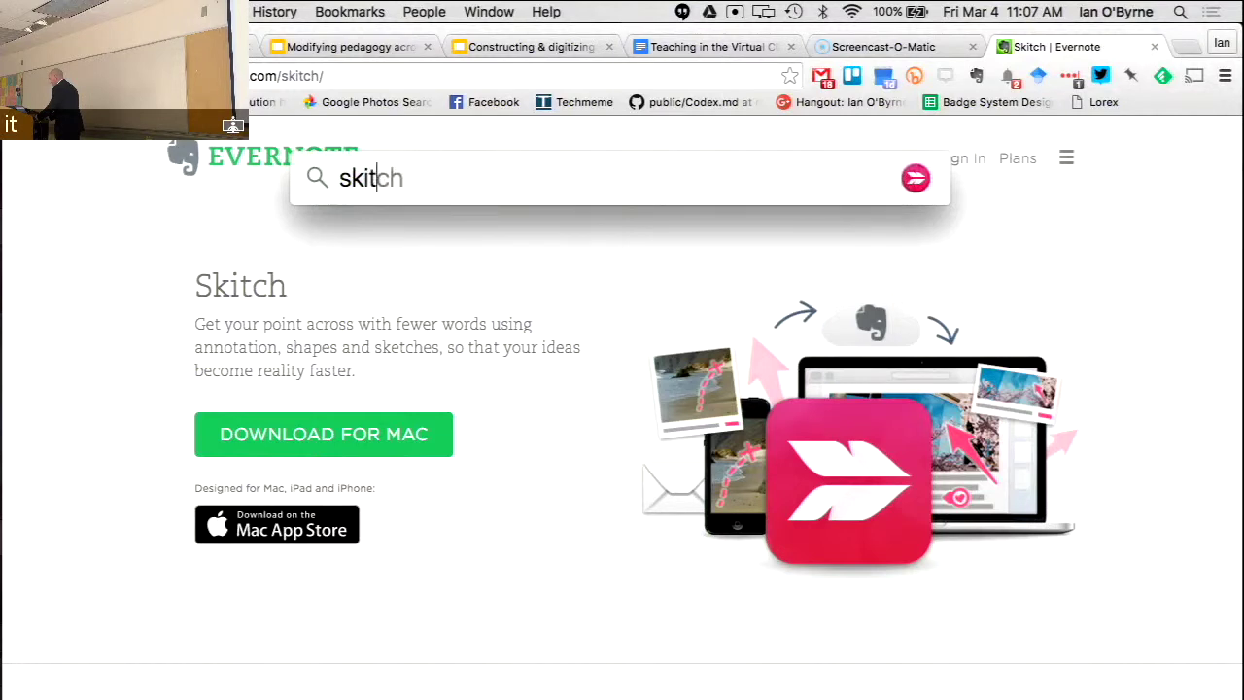
key("Return")
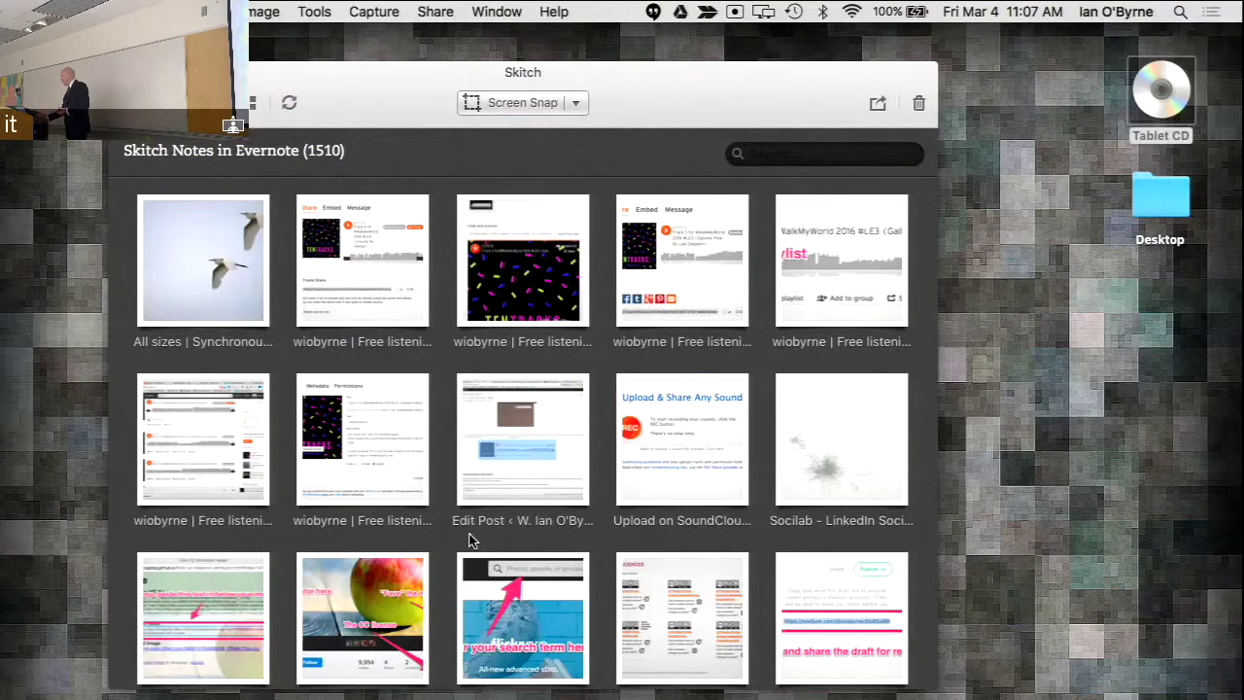
Browse the saved Skitch notes and open the annotated "Welcome to Flickr" screenshot
left_click(380, 620)
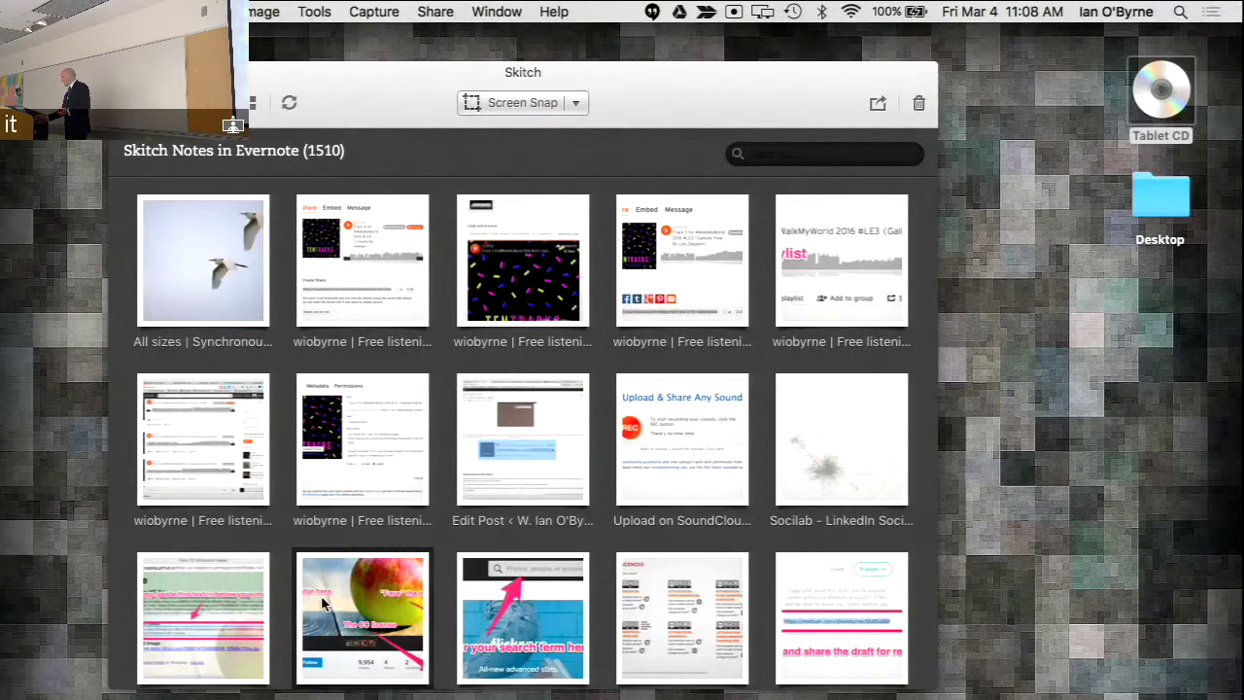
left_click(473, 632)
left_click(377, 600)
left_click(266, 595)
left_click(355, 598)
scroll(355, 598, "down", 3)
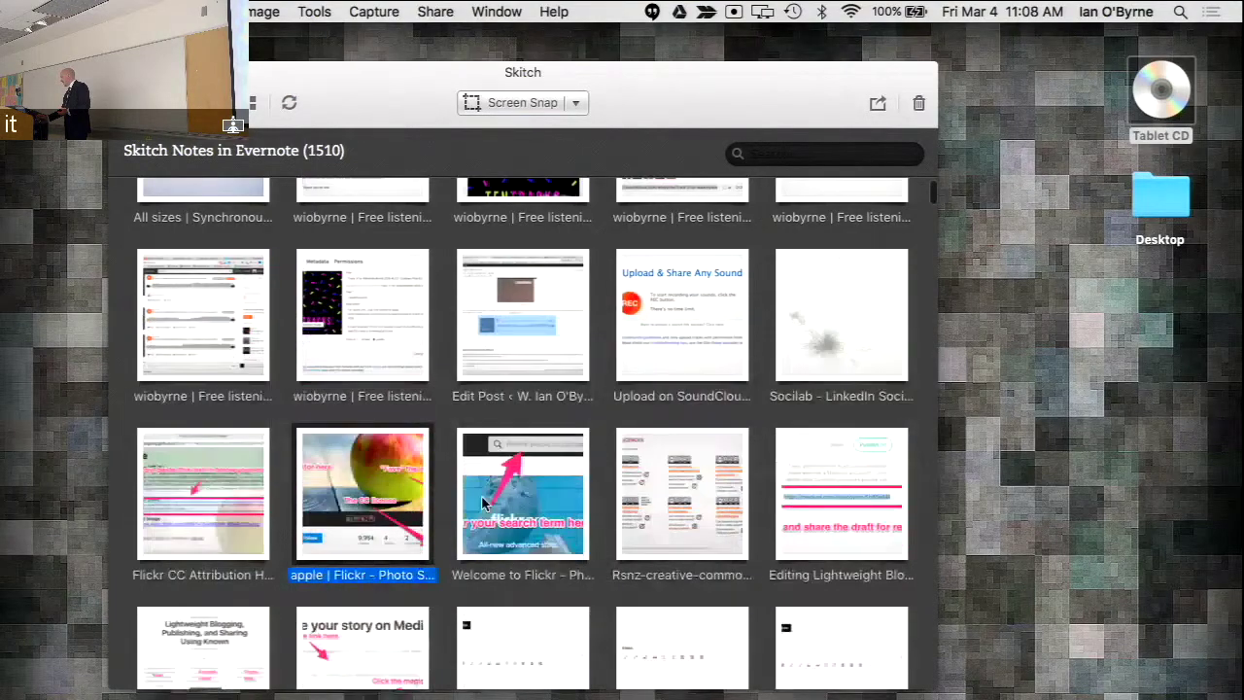
left_click(481, 494)
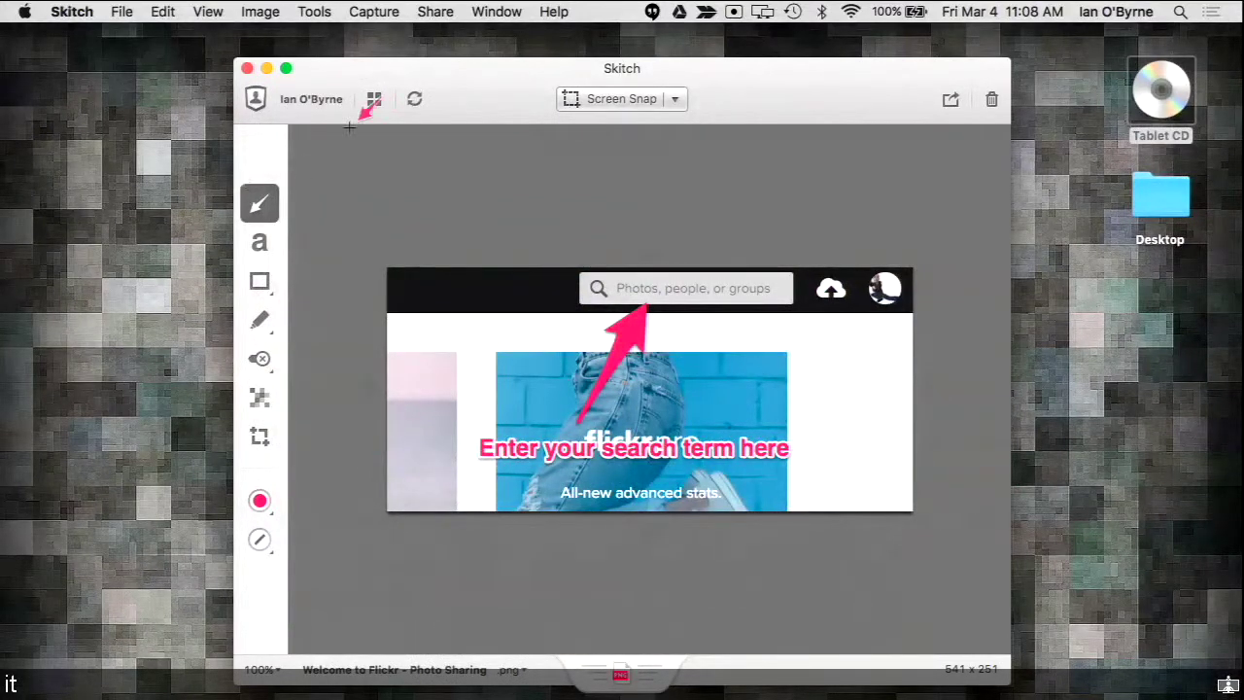
Return to the notes library and open the annotated "apple | Flickr" screenshot
left_click(375, 99)
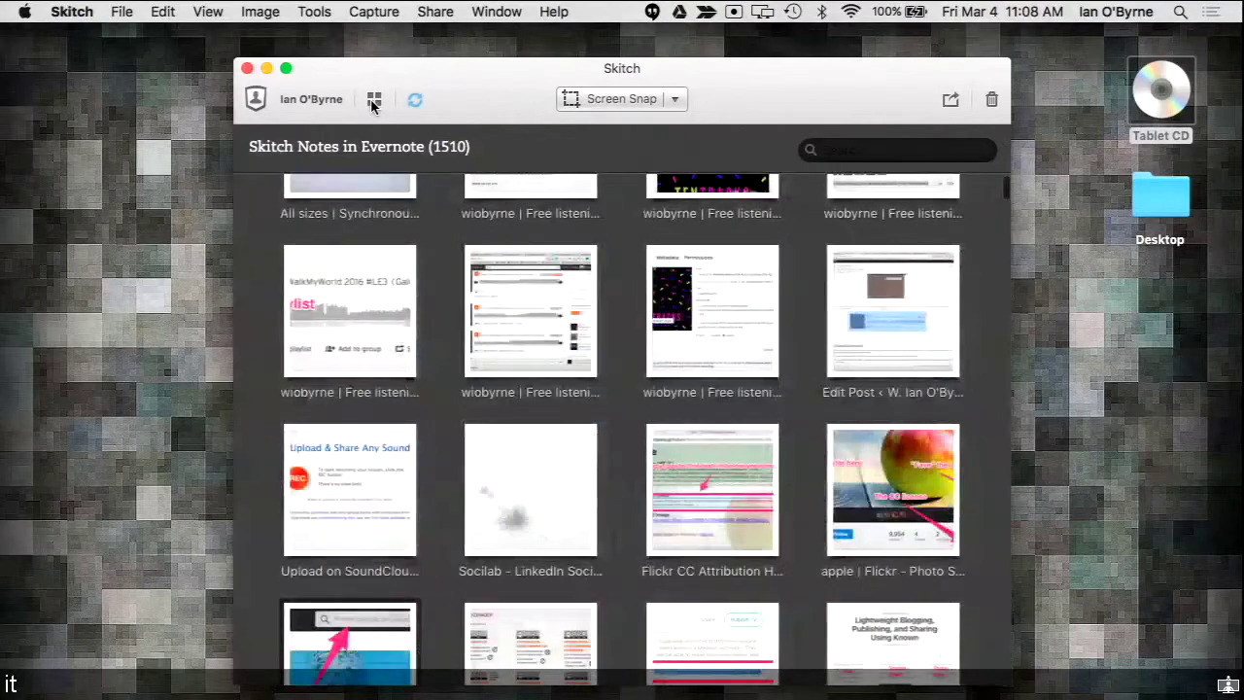
scroll(406, 404, "down", 2)
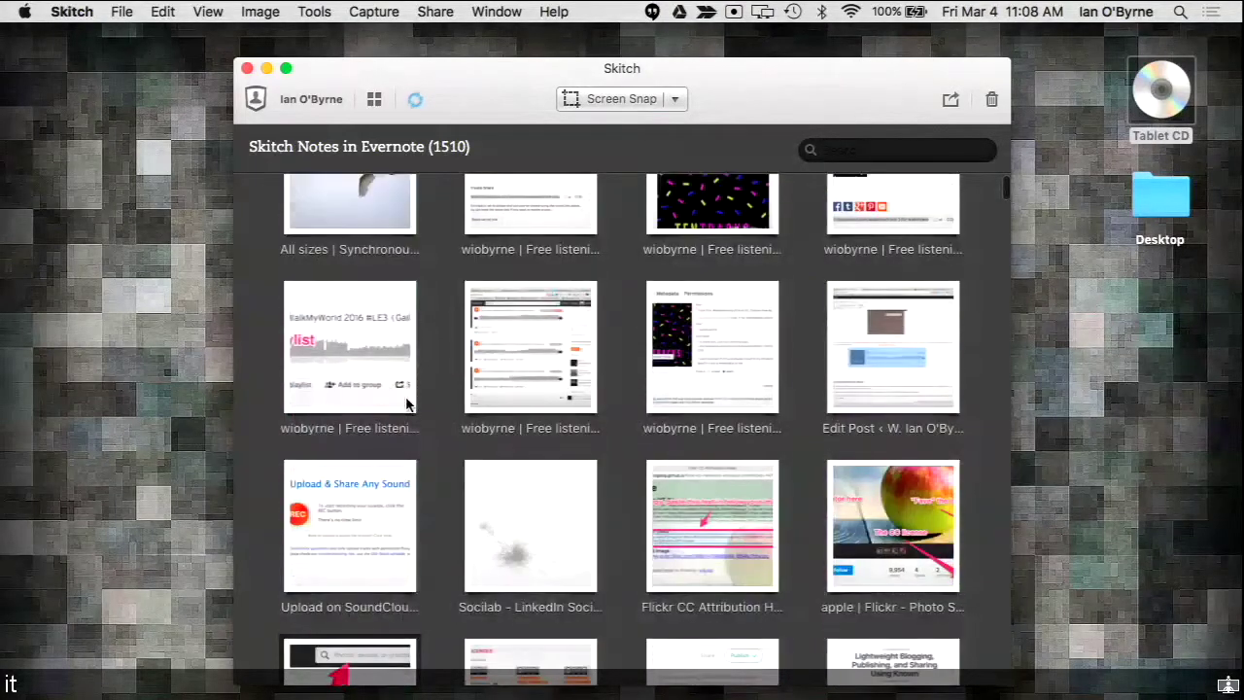
left_click(903, 492)
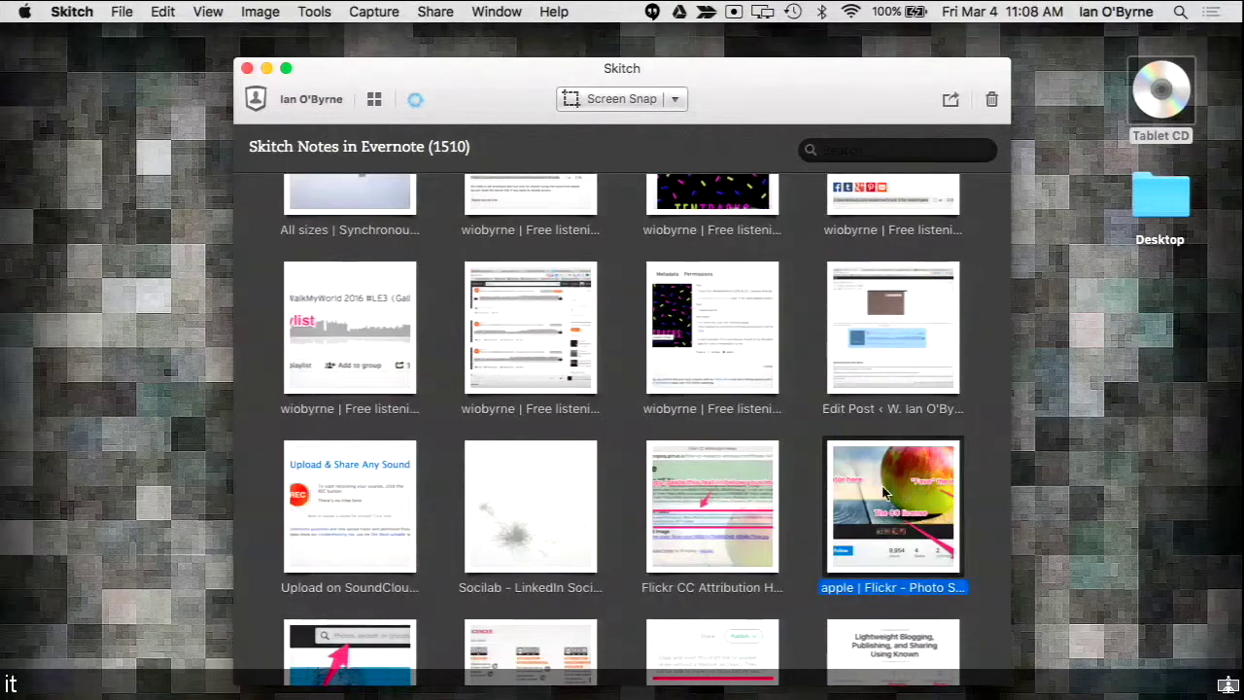
double_click(883, 492)
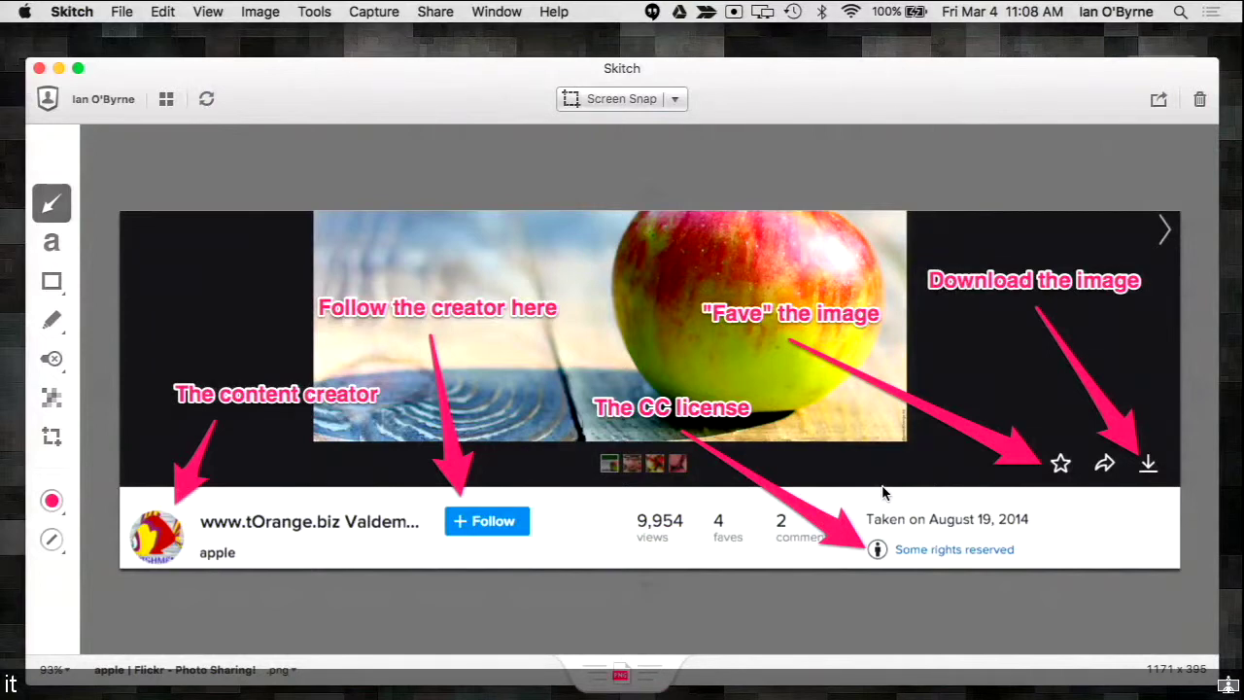
Switch to Chrome, bringing up the Evernote Skitch page
key("ctrl+Up")
left_click(575, 421)
left_click(26, 322)
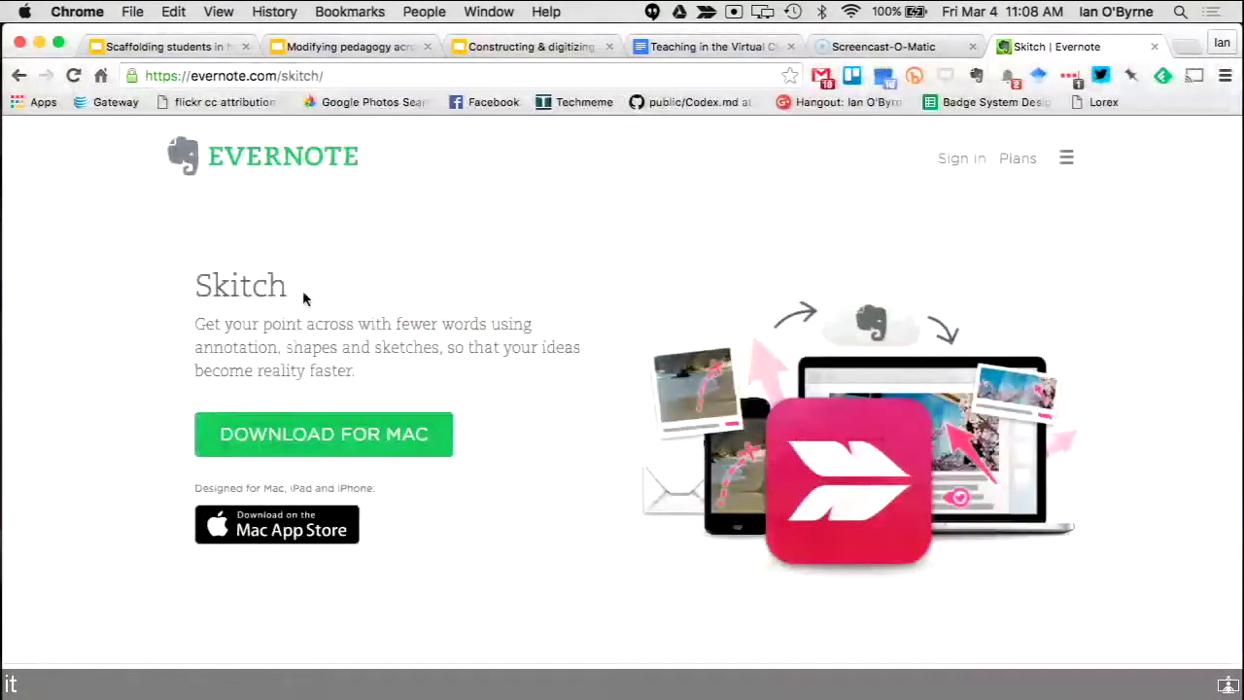
left_click(356, 10)
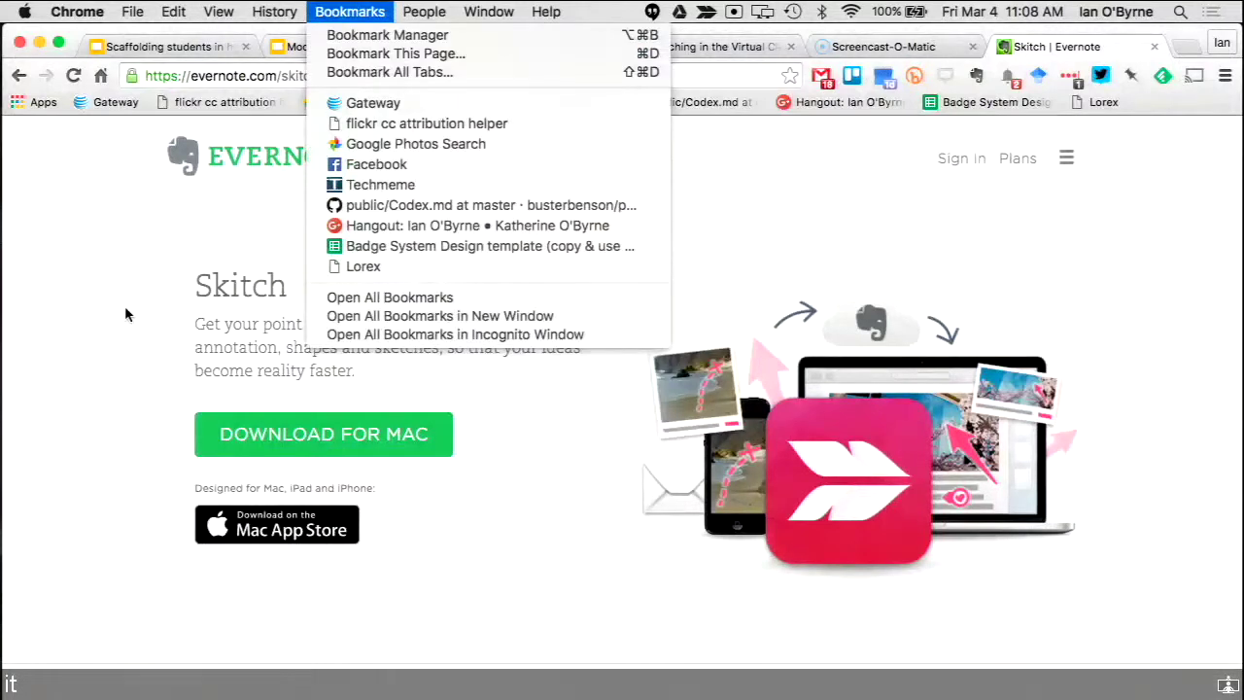
left_click(131, 269)
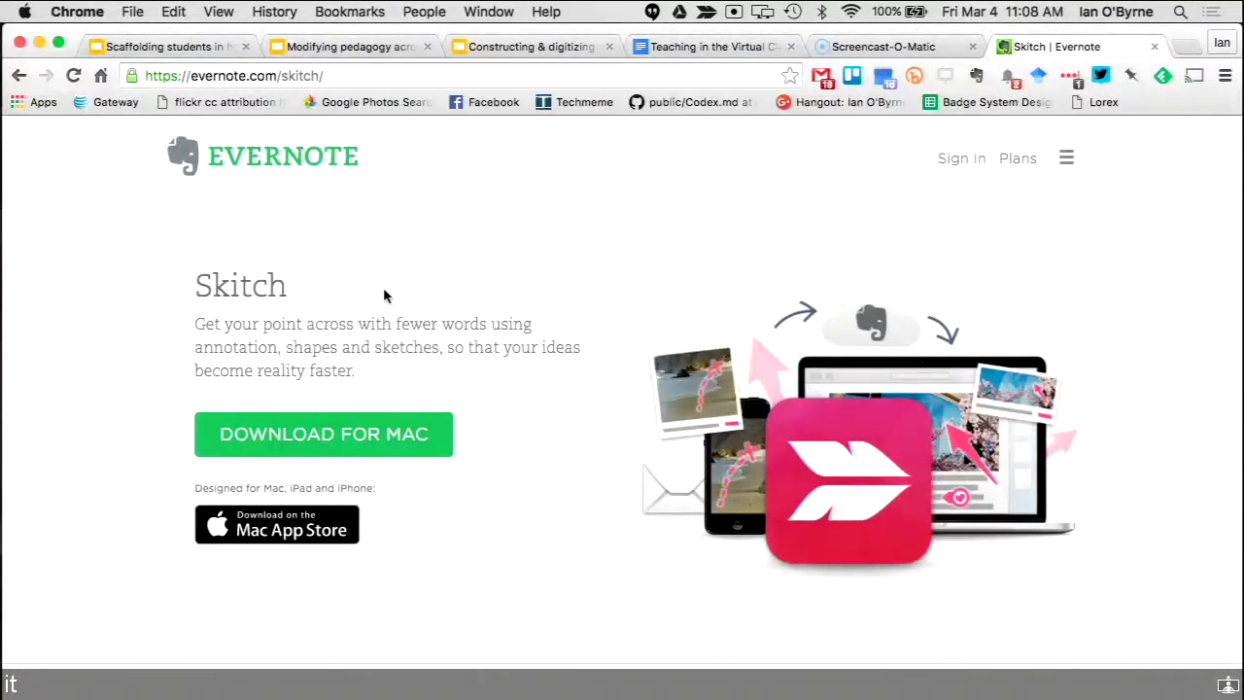
Switch to Skitch and capture a 721 by 444 screen snap of the Evernote page, from the logo down past the Mac App Store badge
mouse_move(3, 436)
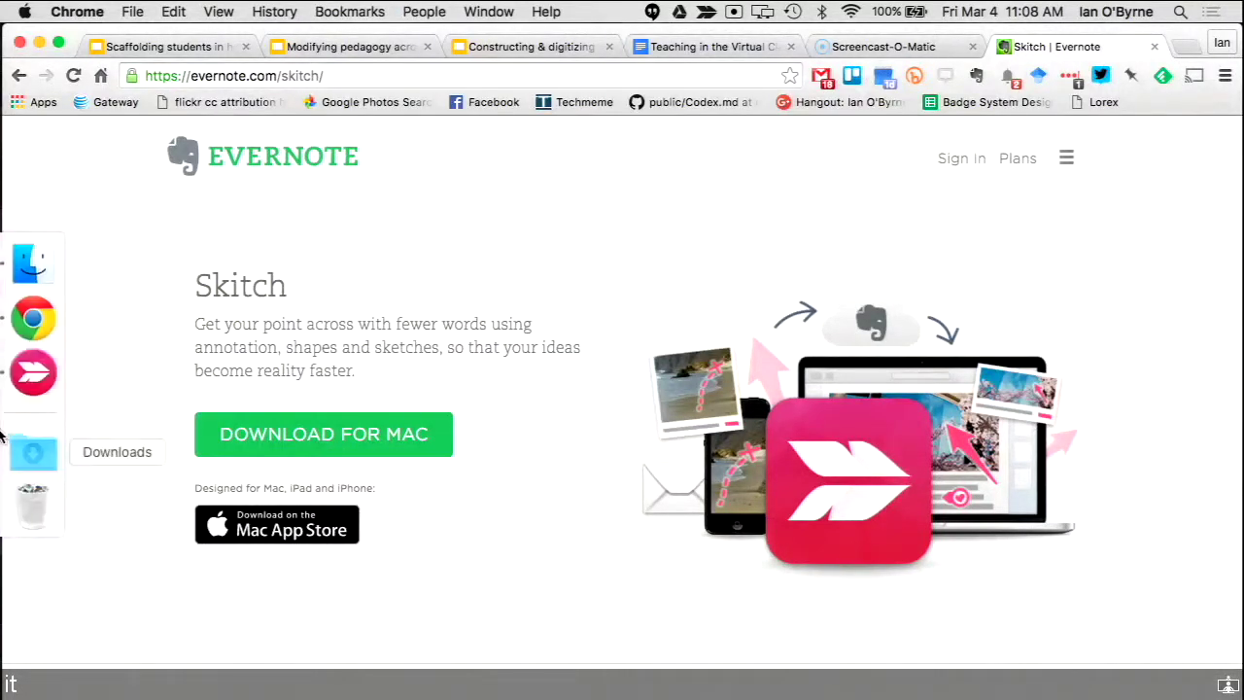
left_click(20, 374)
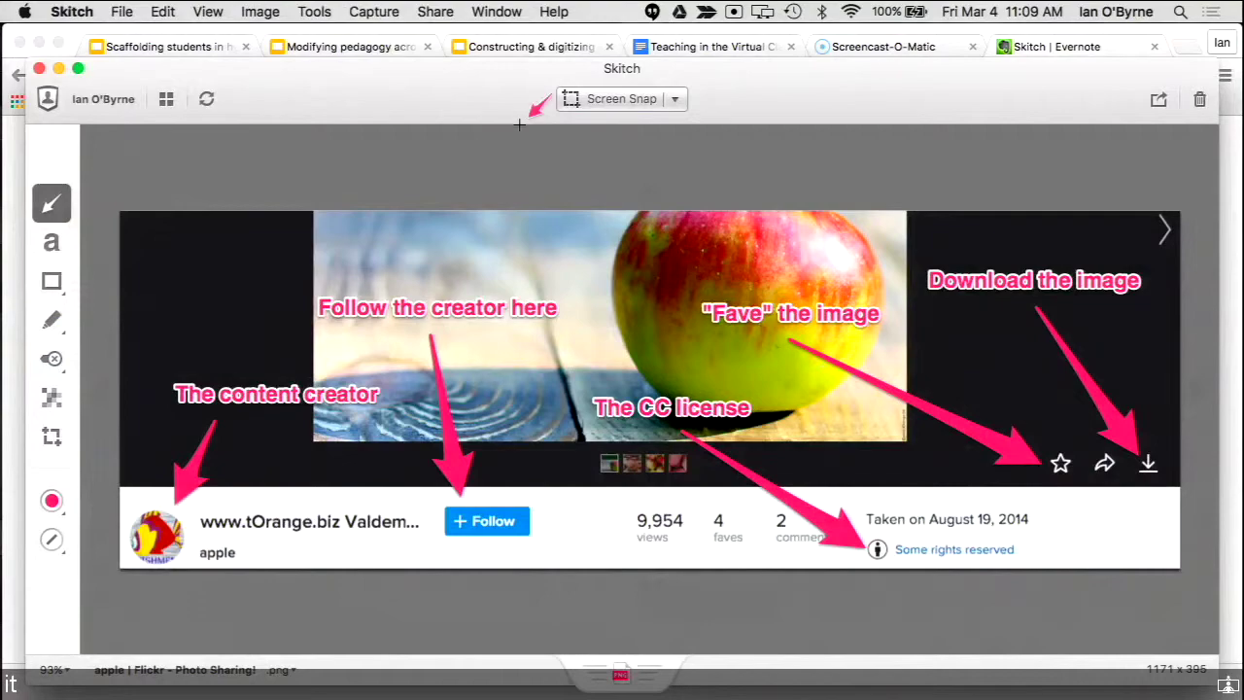
left_click(585, 98)
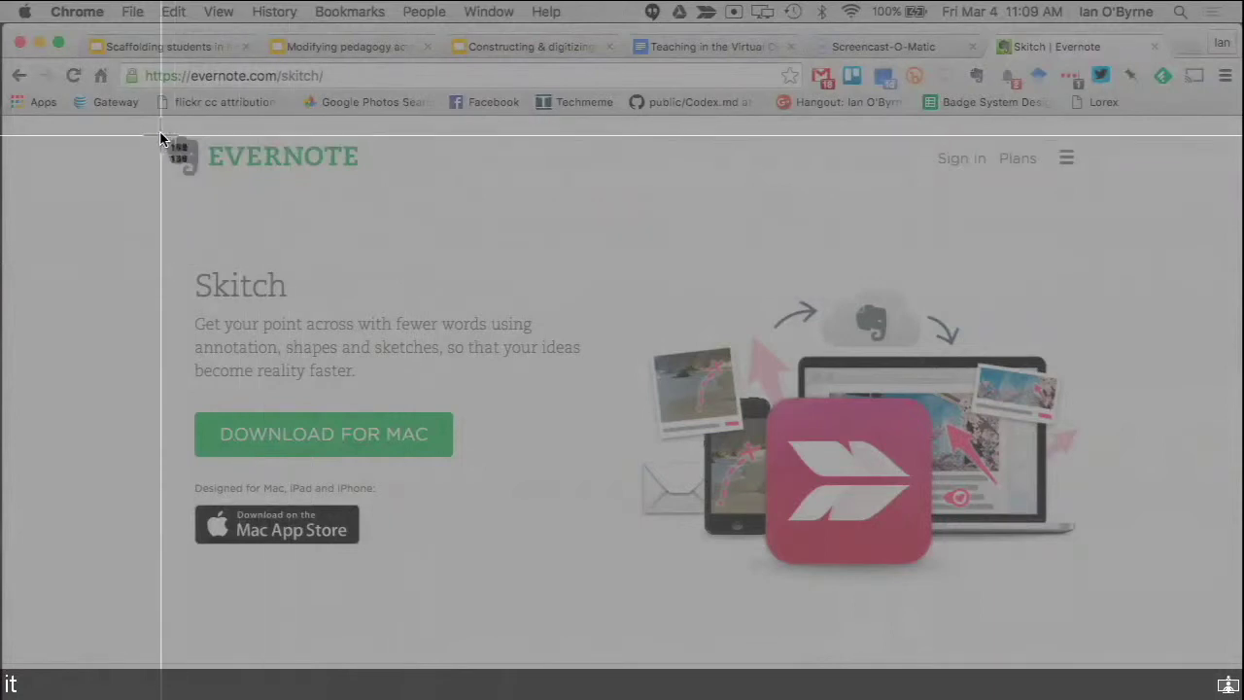
left_click_drag(152, 138, 851, 569)
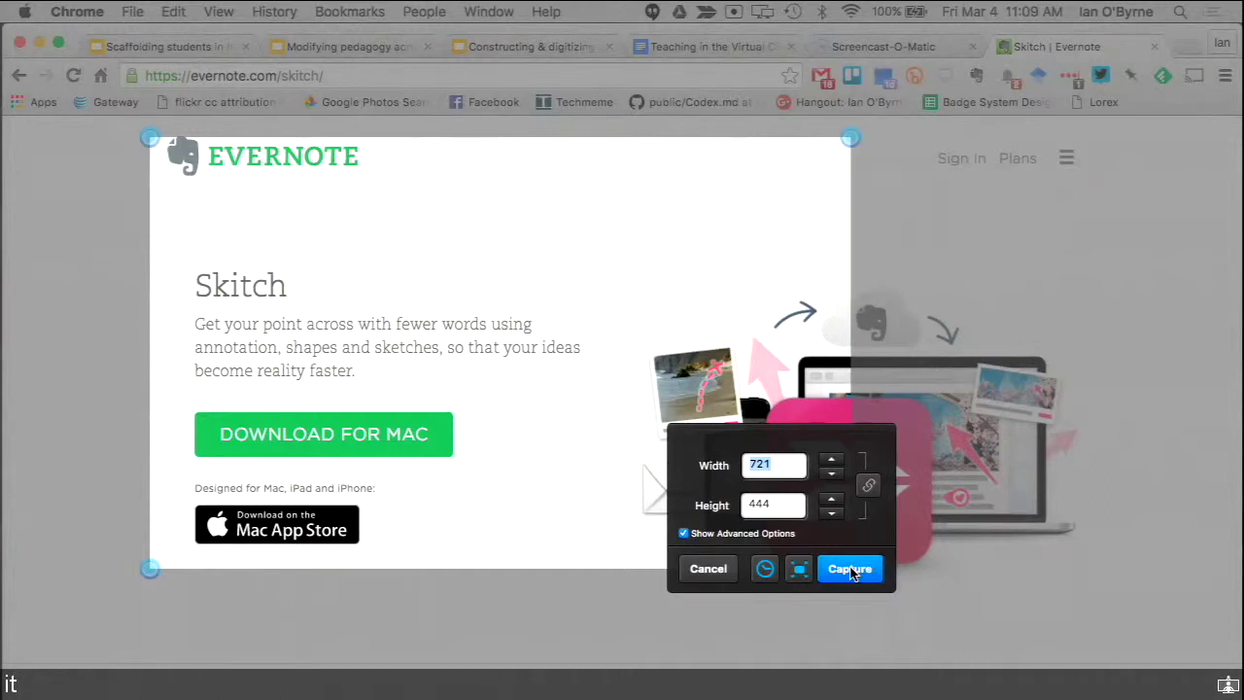
left_click(849, 569)
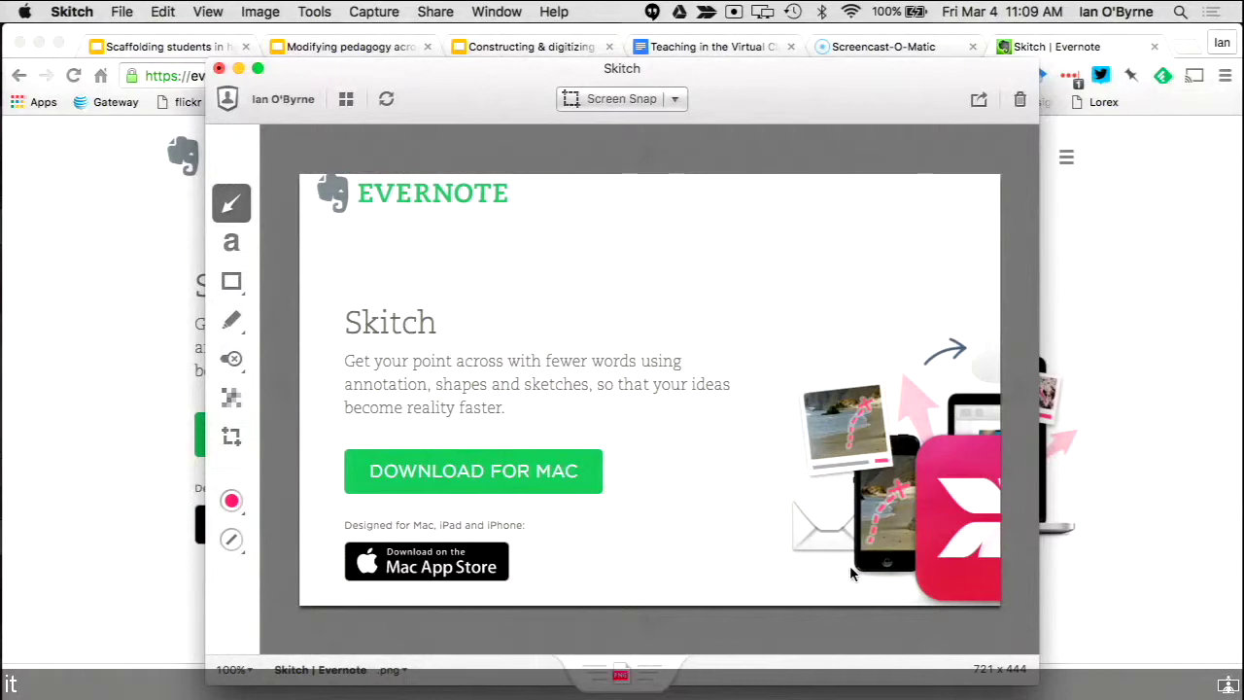
Add the text "Click here" in the blank area above and to the right of the Skitch heading
mouse_move(732, 429)
left_mouse_down()
mouse_move(754, 408)
mouse_move(663, 307)
mouse_move(292, 225)
left_mouse_up()
left_click(235, 244)
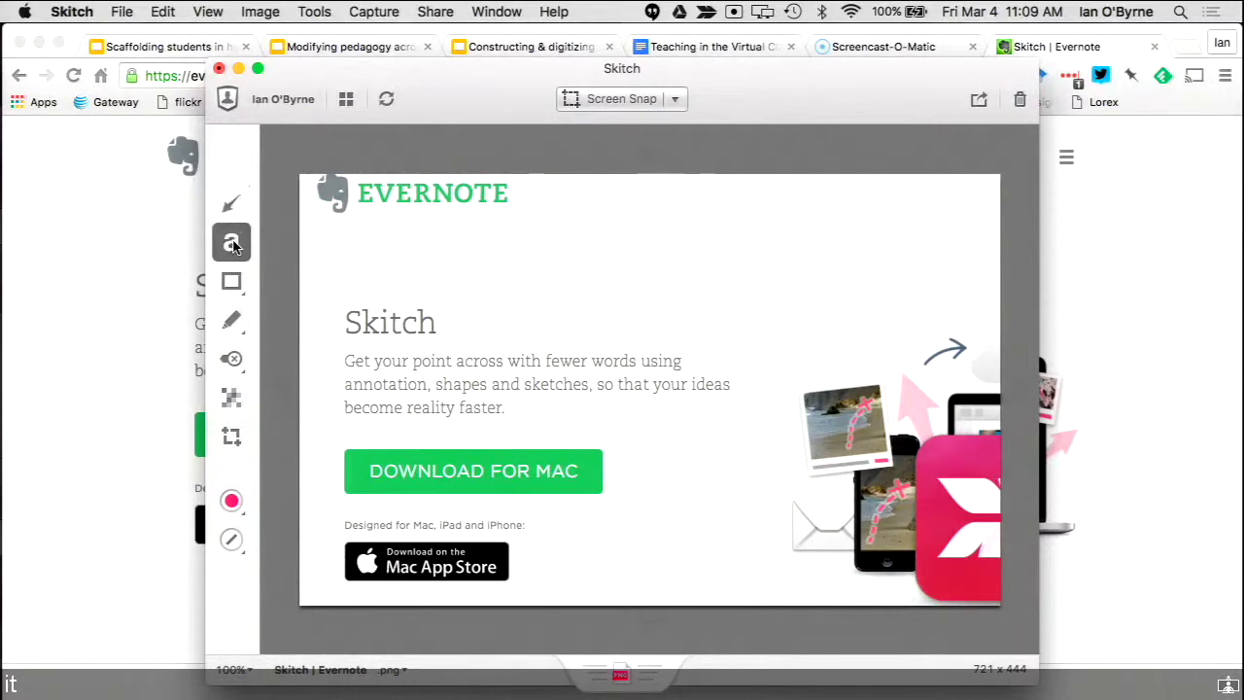
left_click(590, 263)
type("Click here")
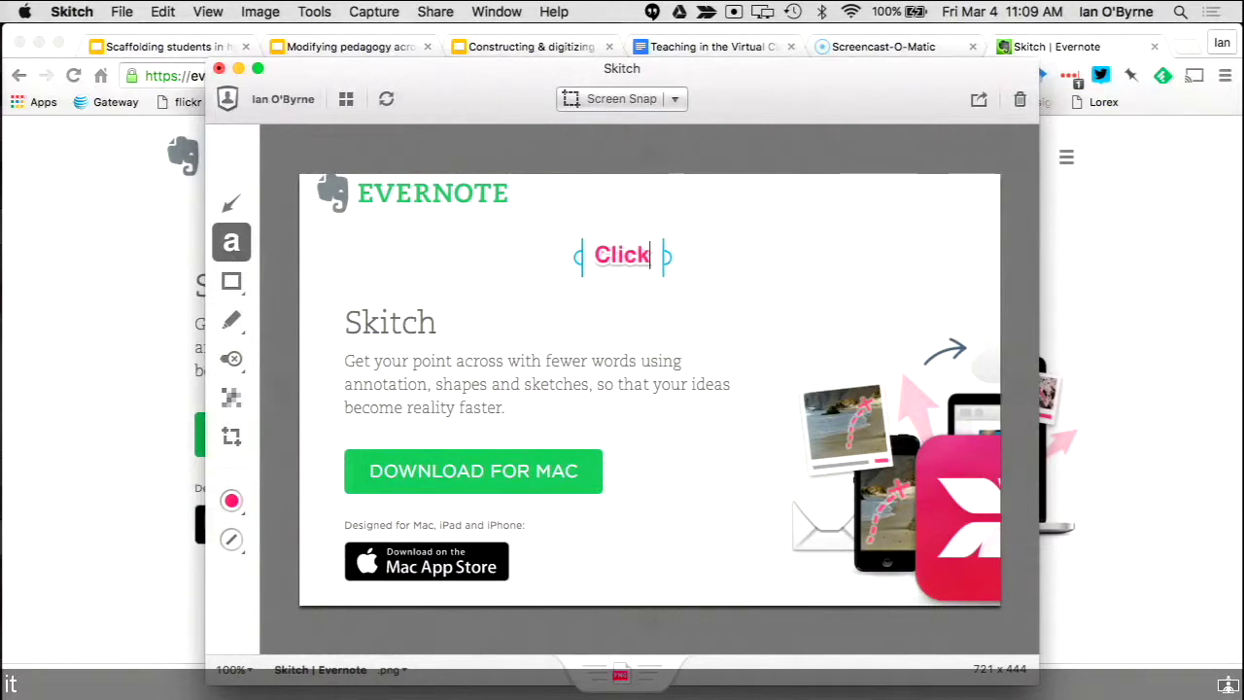
Draw an arrow from the "Click here" text to the Download for Mac button
left_click(232, 203)
mouse_move(596, 249)
left_mouse_down()
mouse_move(417, 447)
mouse_move(429, 450)
left_mouse_up()
key("super+z")
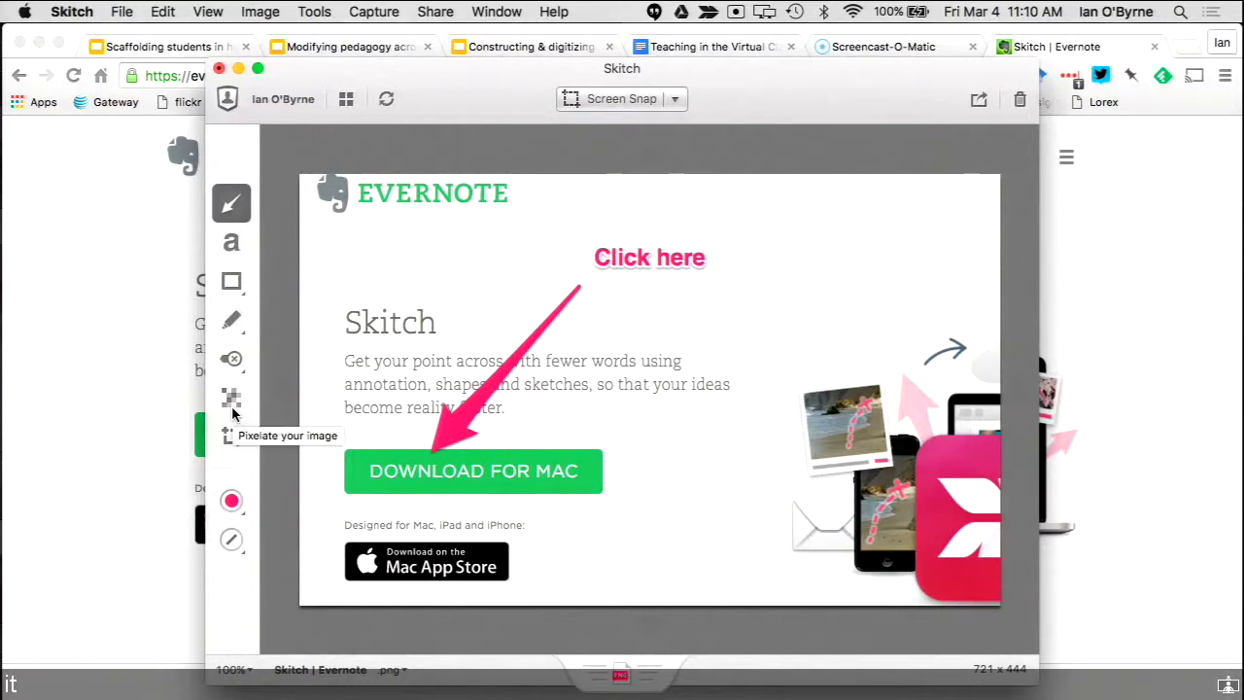
Pixelate the beach photo and upper part of the phone, and place a red X stamp just above the Skitch heading
left_click(232, 411)
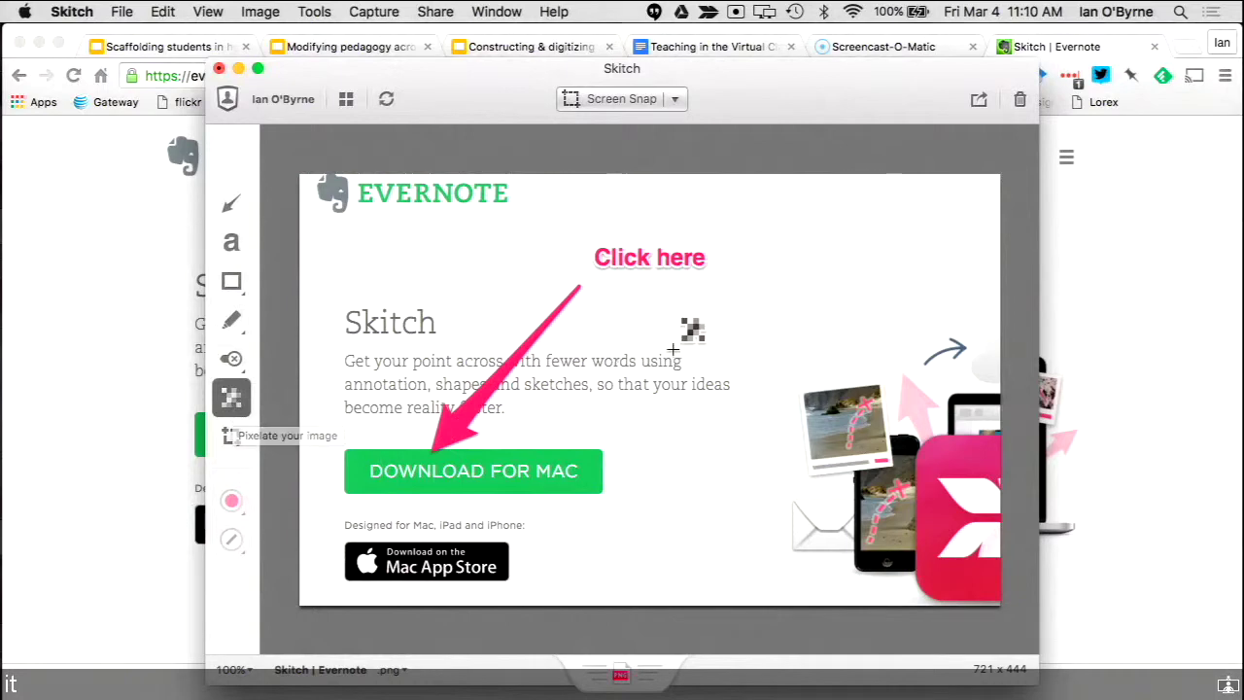
left_click_drag(686, 345, 919, 510)
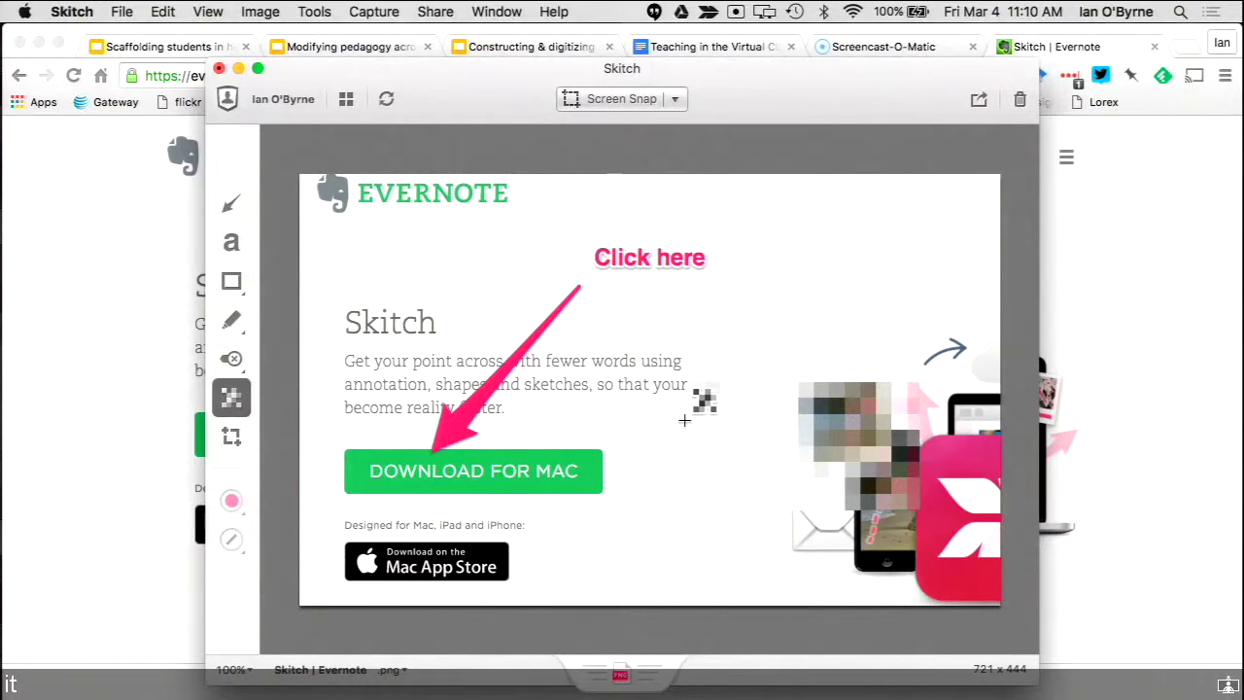
left_click(233, 359)
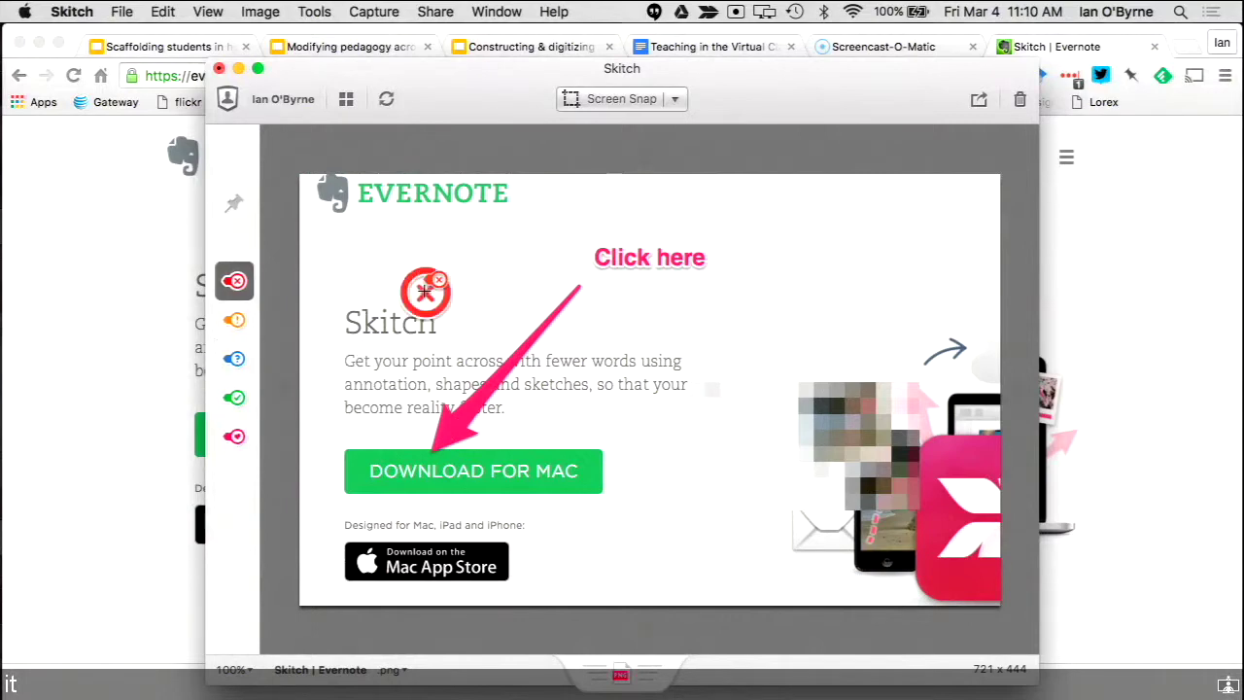
left_click(415, 307)
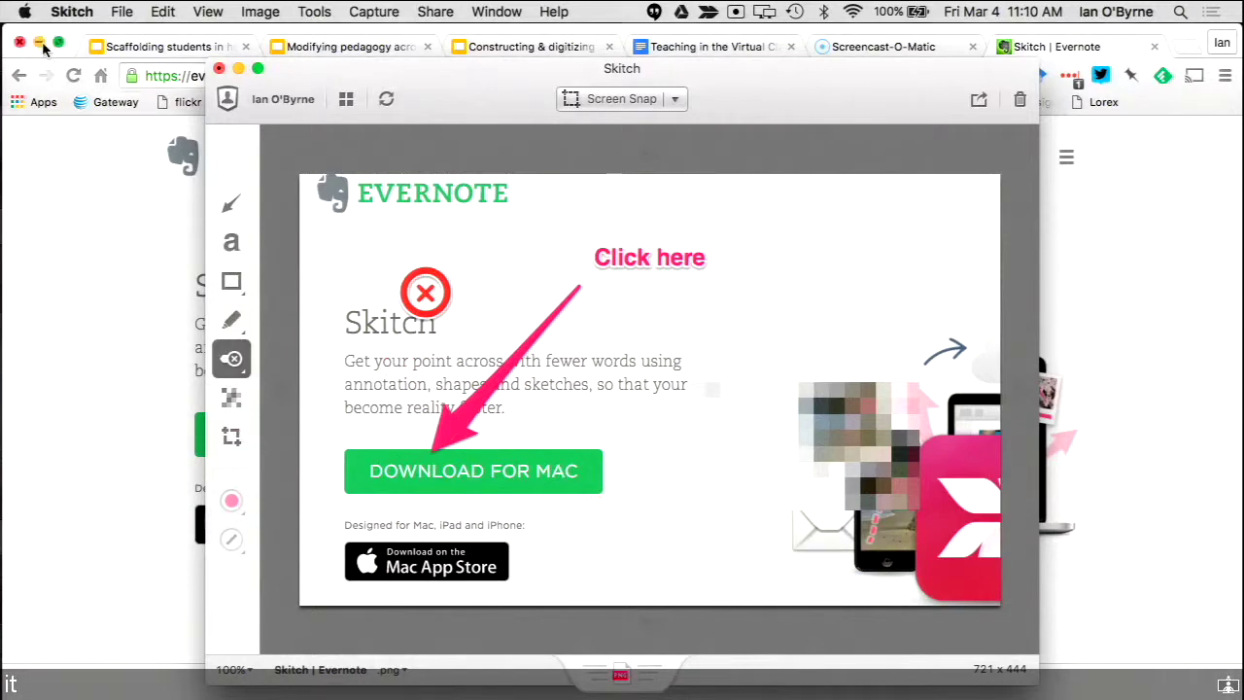
Export the annotated snap to the desktop as a PNG file and preview it there
mouse_move(42, 50)
left_click_drag(620, 680, 340, 367)
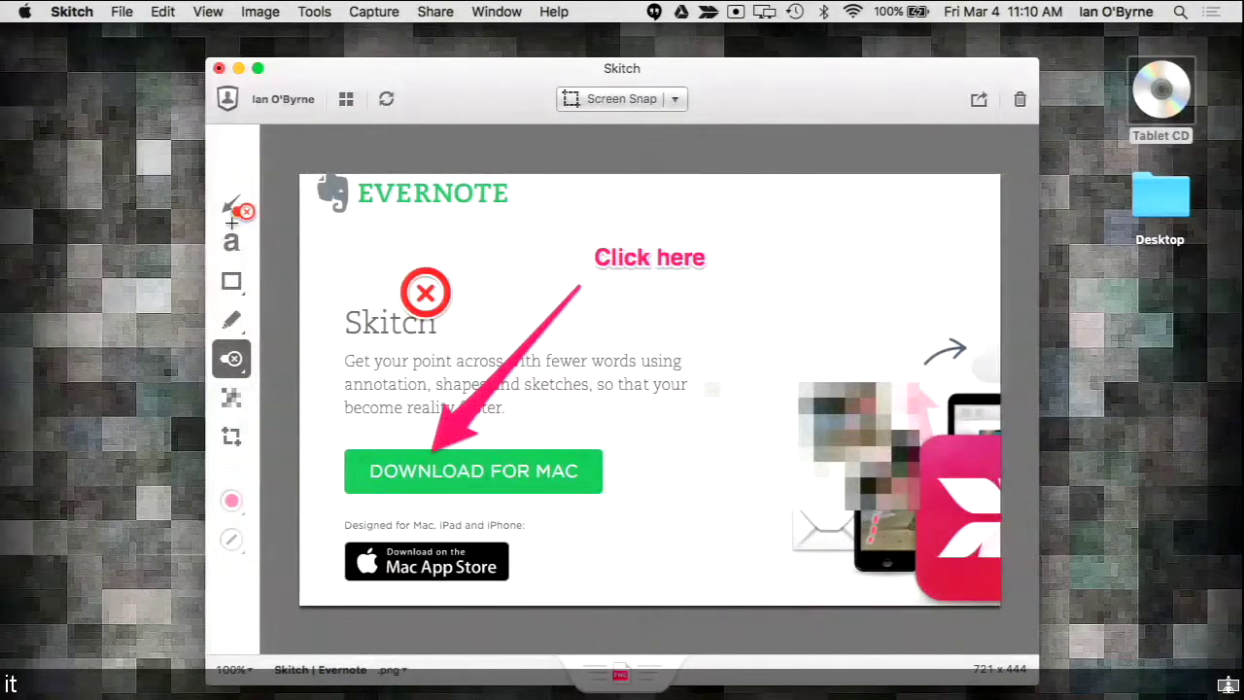
left_click(238, 68)
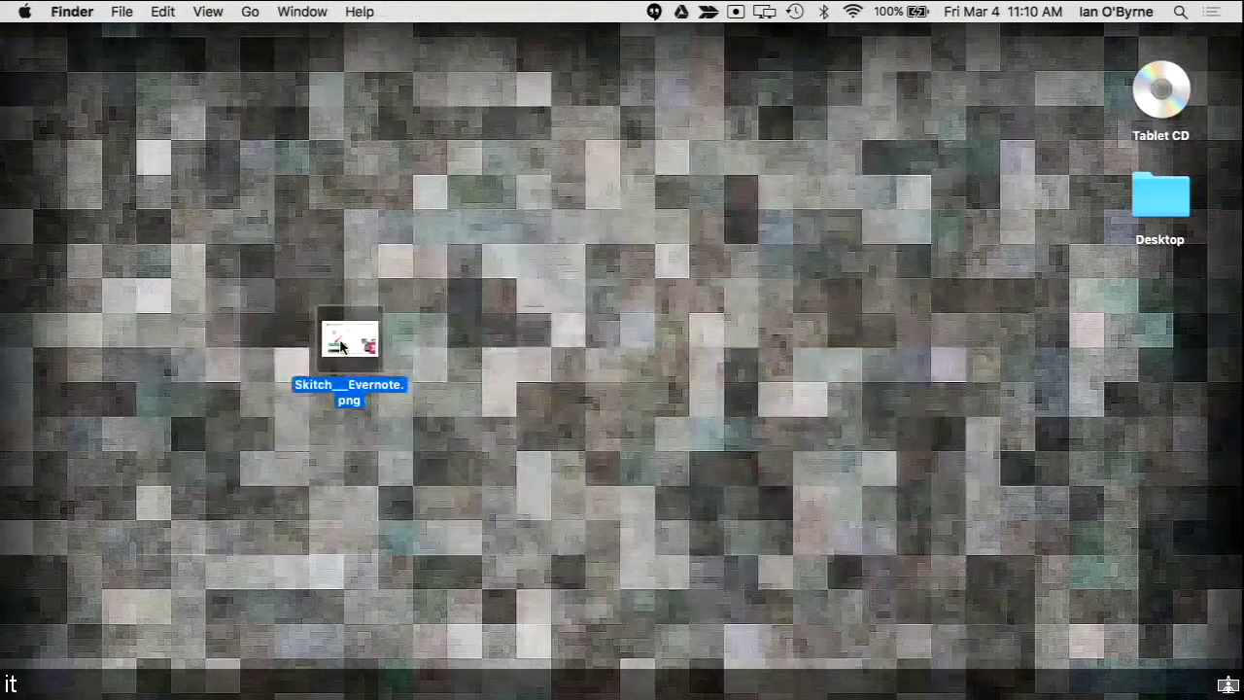
key("space")
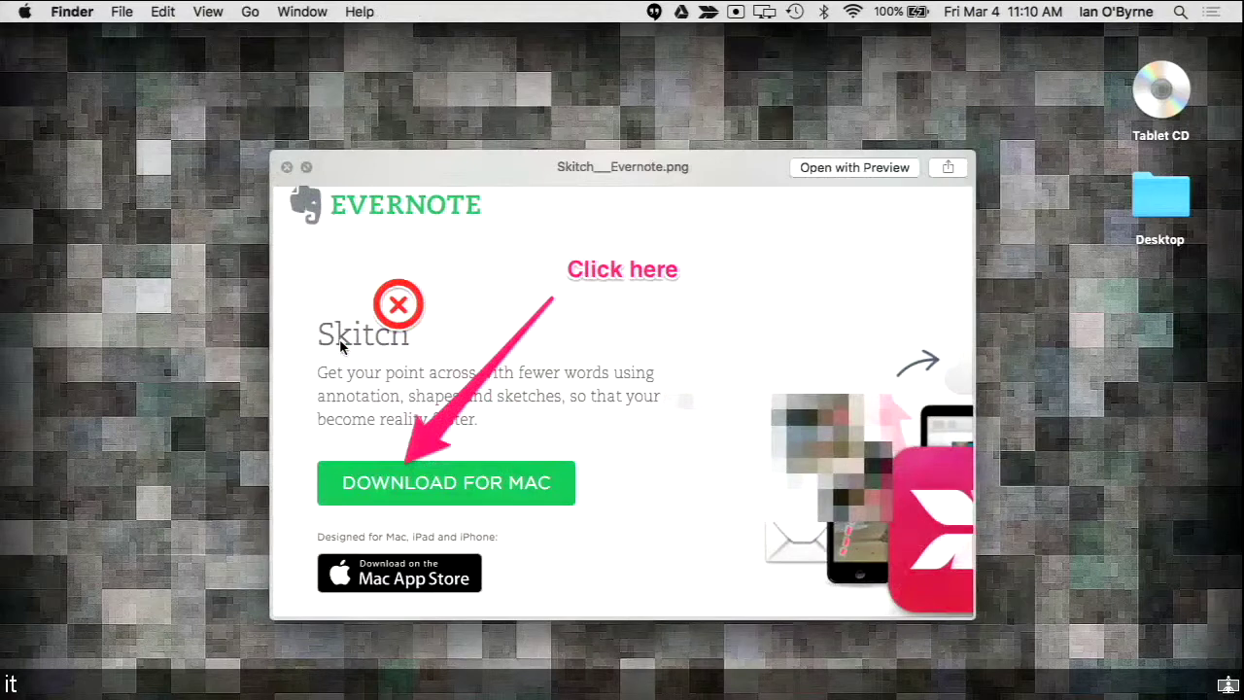
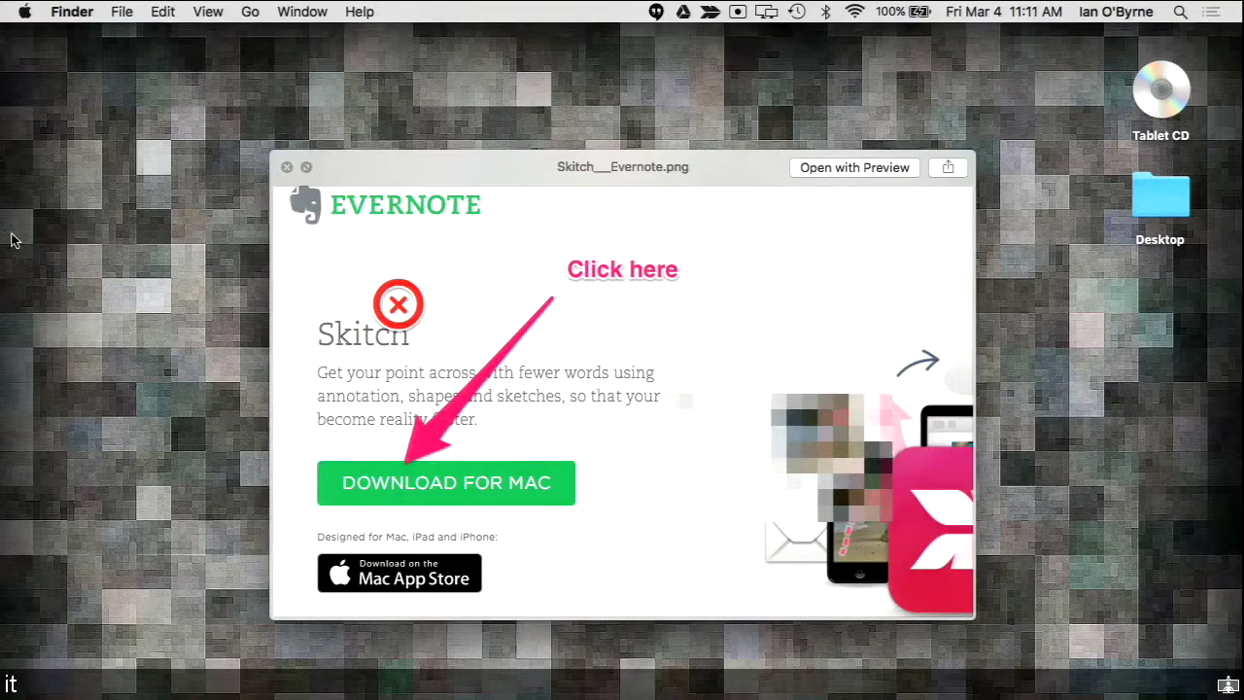
Switch to Chrome and search the web for nytimes
mouse_move(1, 272)
left_click(29, 365)
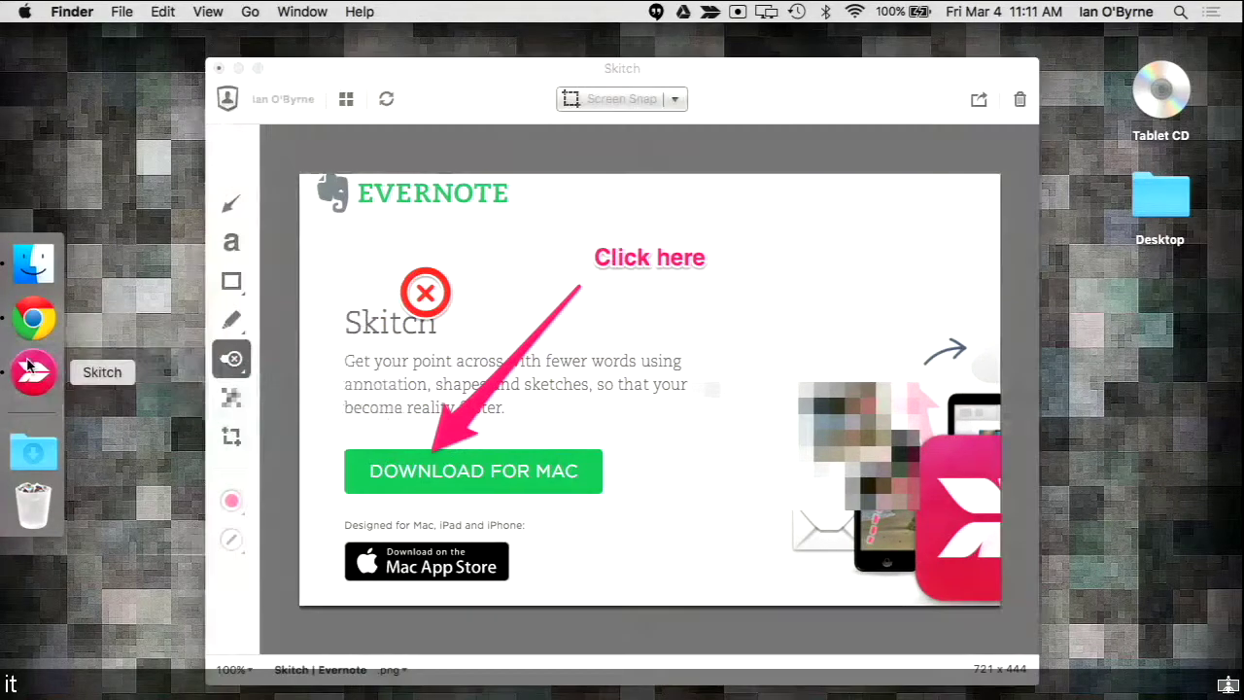
left_click(31, 321)
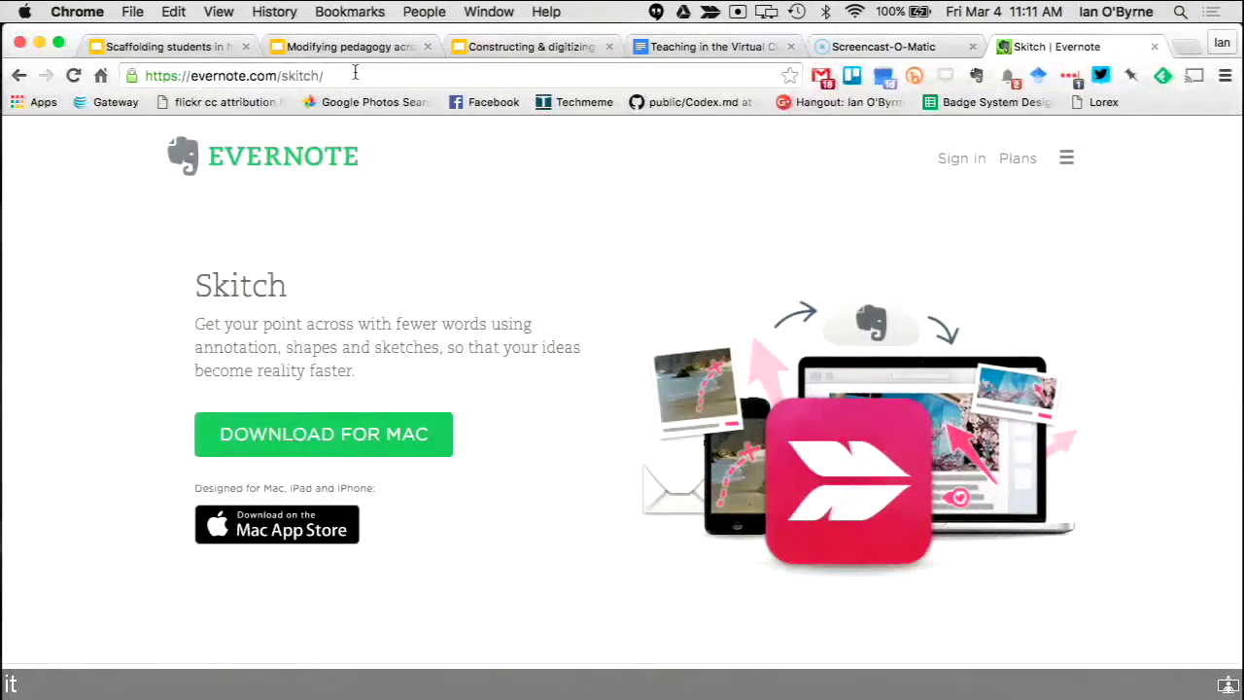
left_click(322, 83)
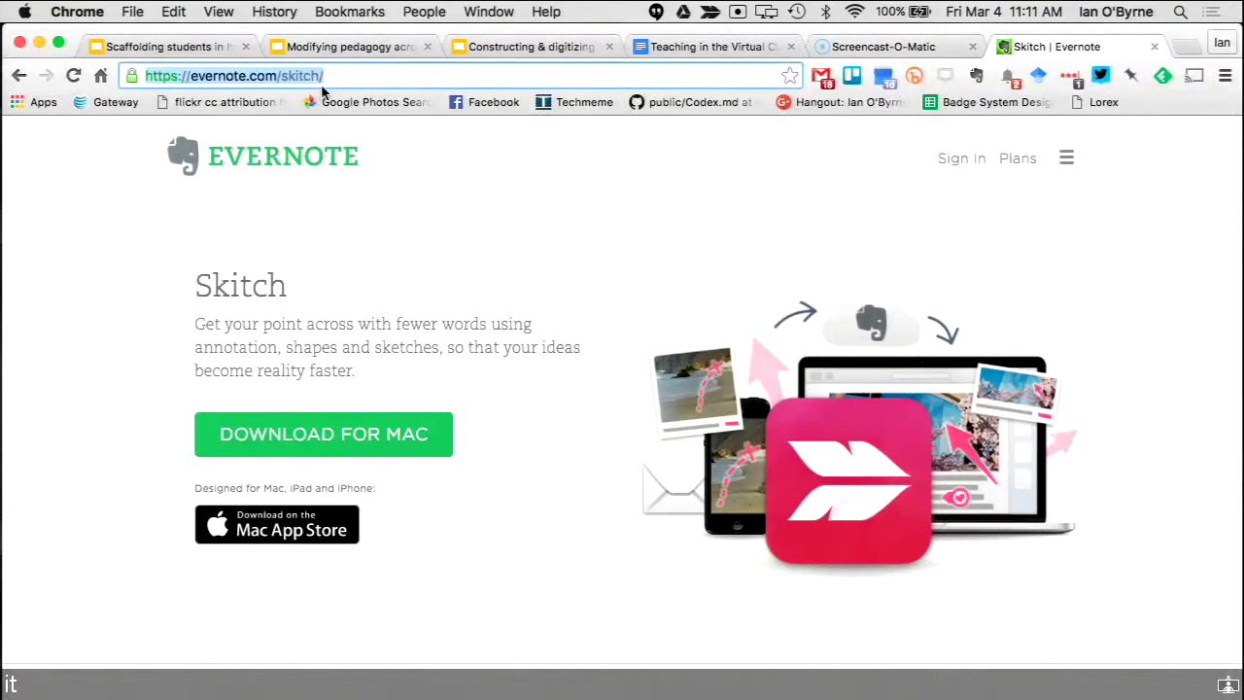
type("nt")
key("BackSpace")
key("BackSpace")
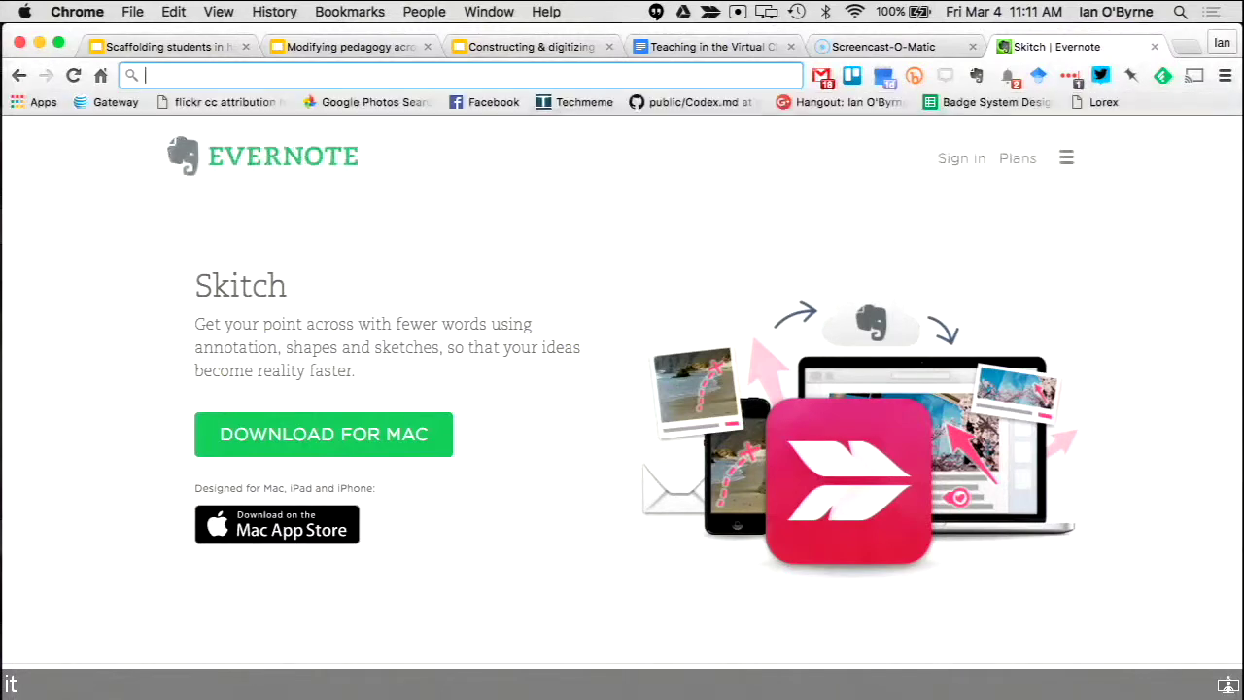
type("nytim")
key("Return")
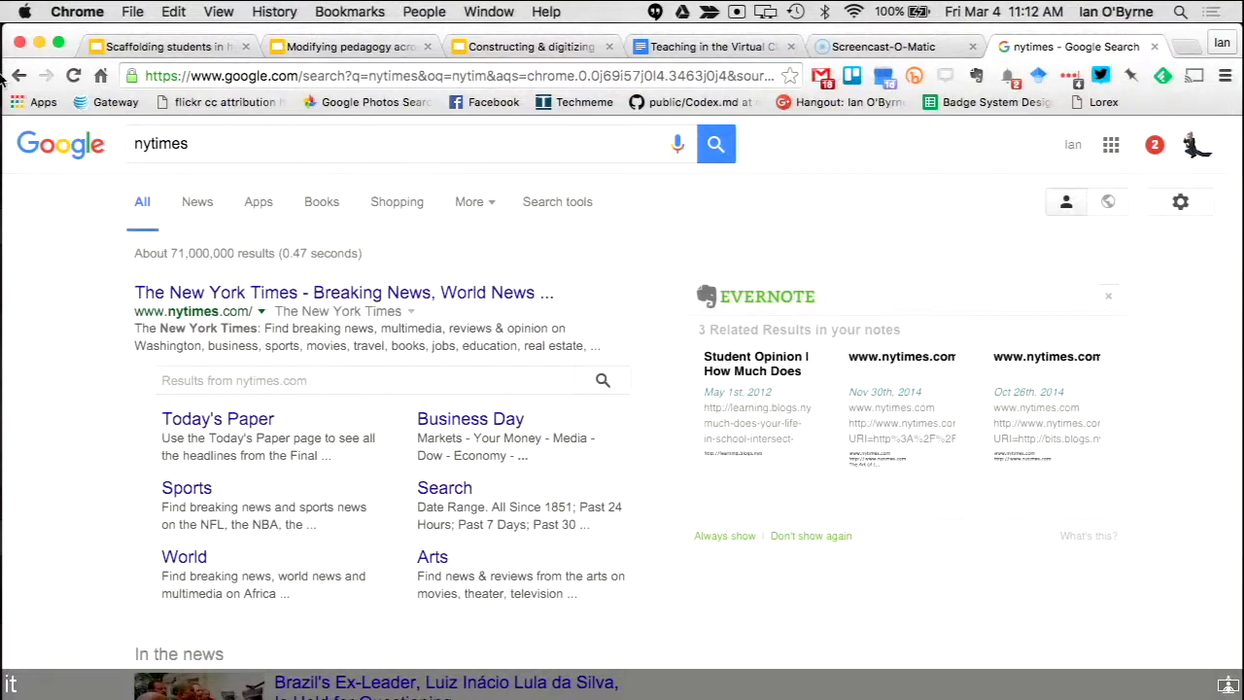
Capture a Skitch screen snap of the nytimes search results, from the search box down to the World and Arts links
mouse_move(3, 389)
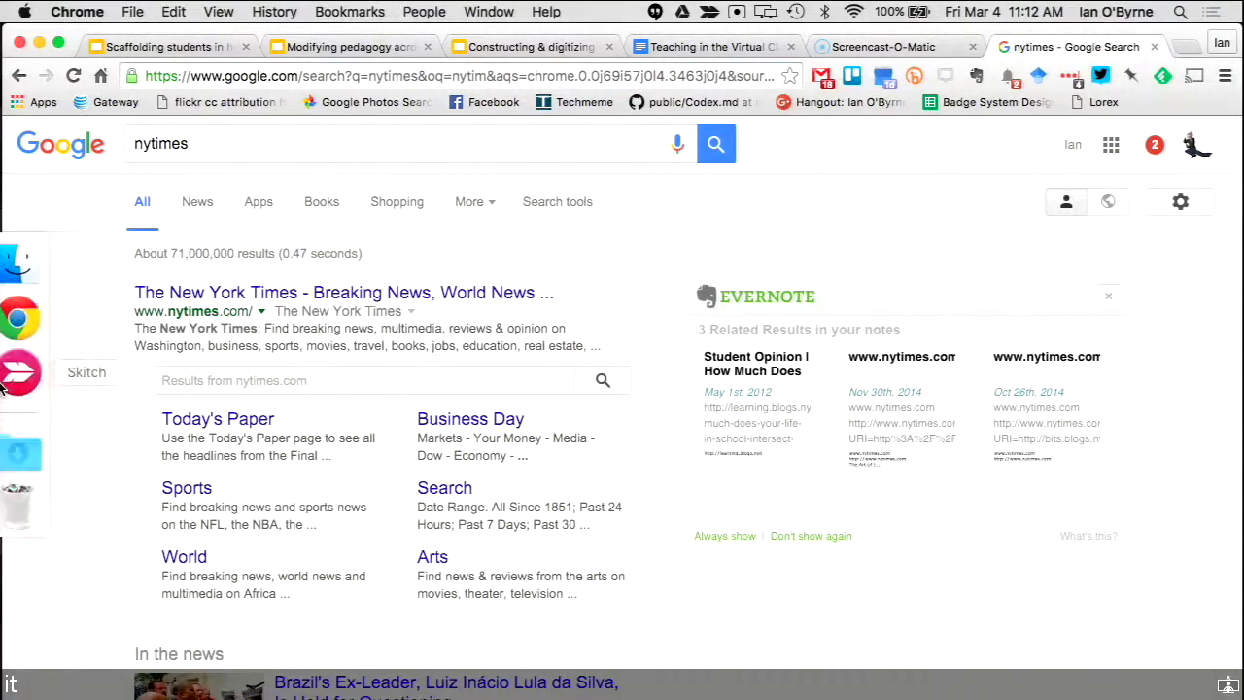
left_click(33, 373)
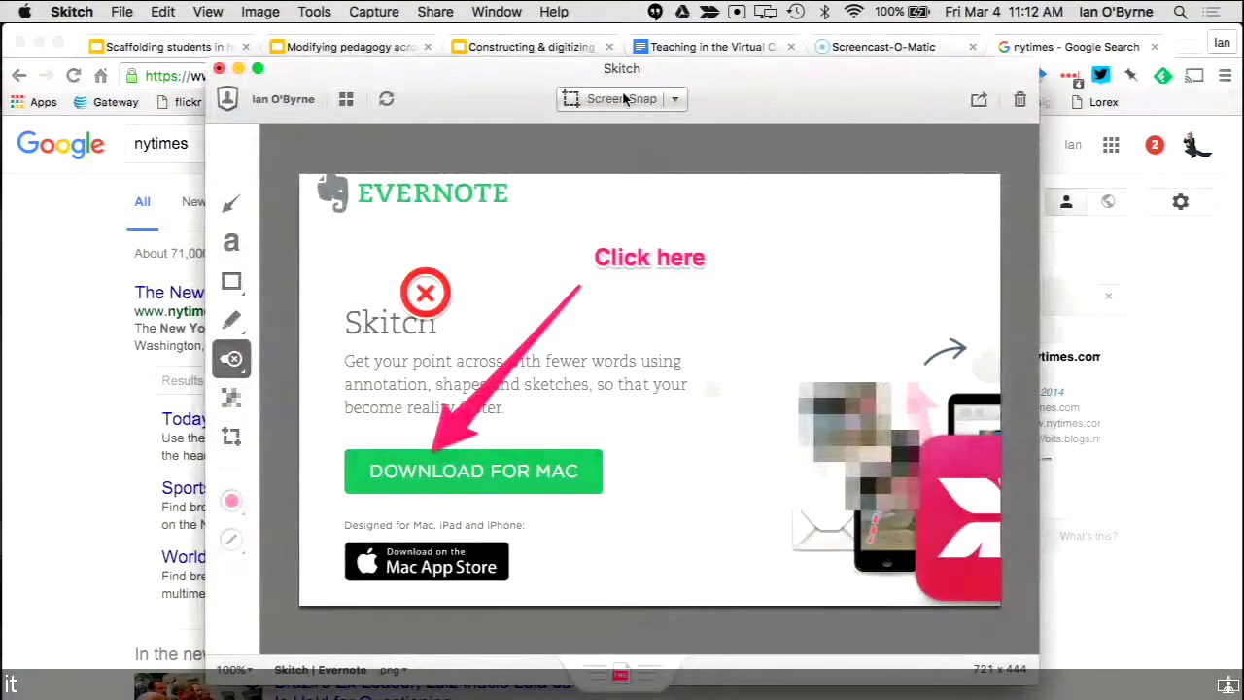
key("super+Tab")
key("super+shift+5")
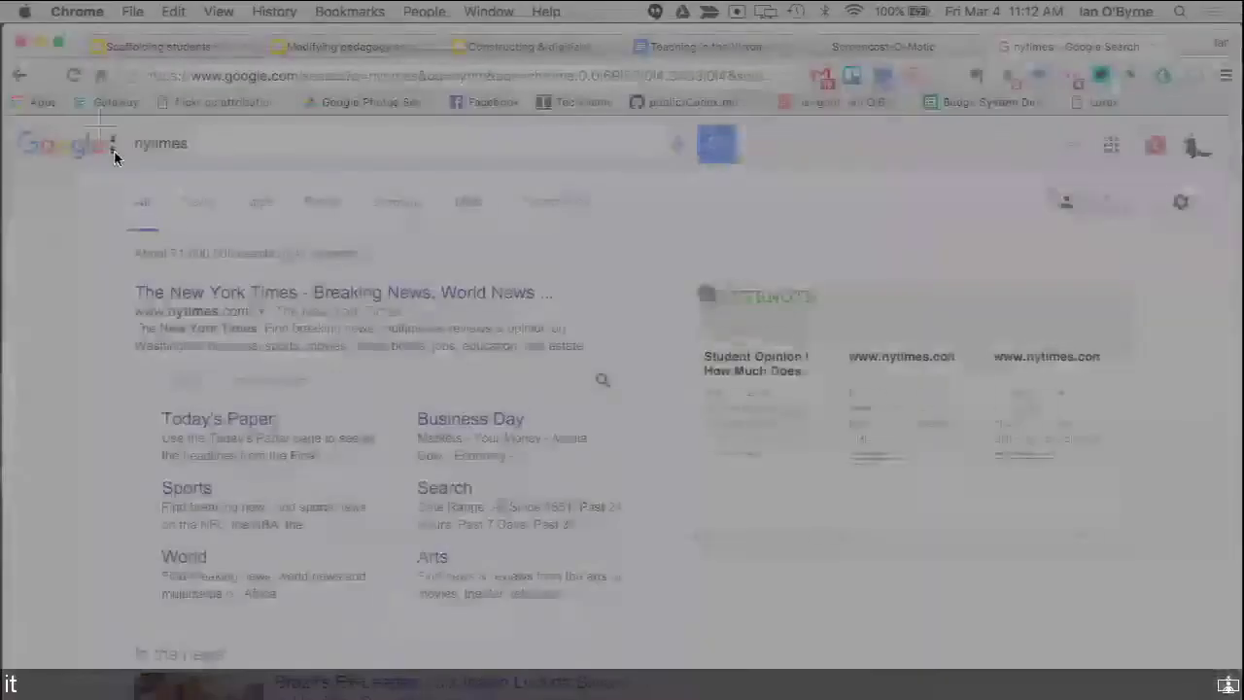
left_click_drag(100, 125, 869, 640)
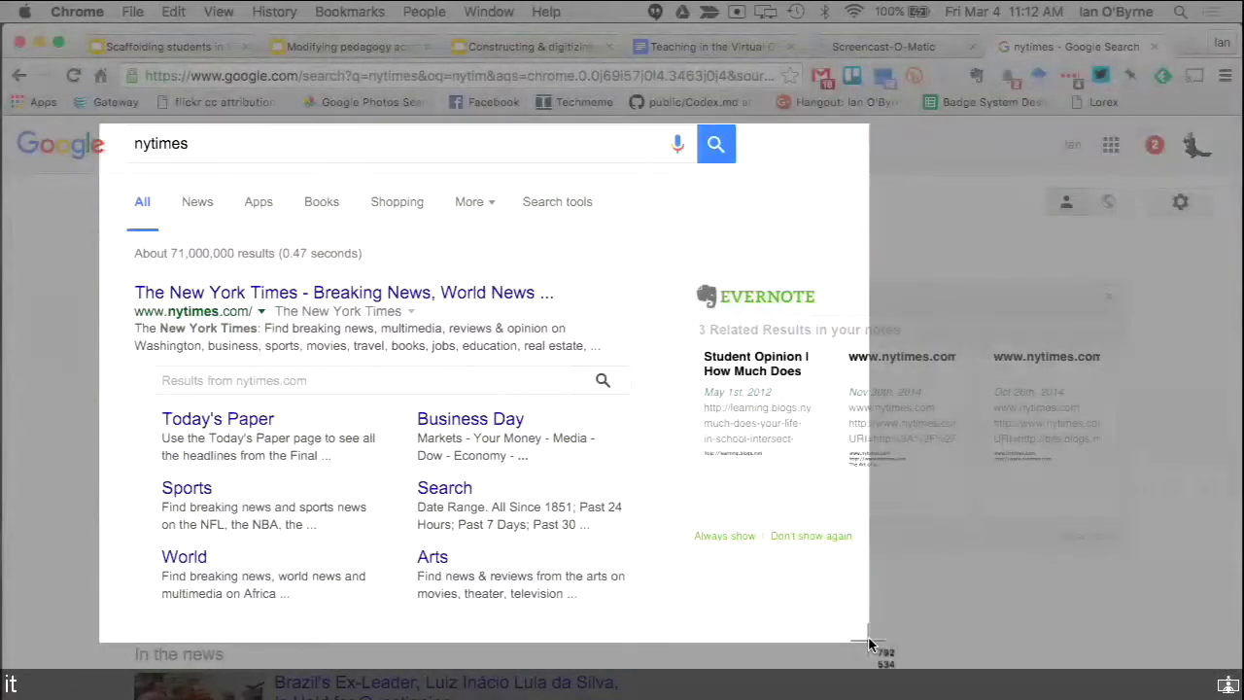
left_click(869, 641)
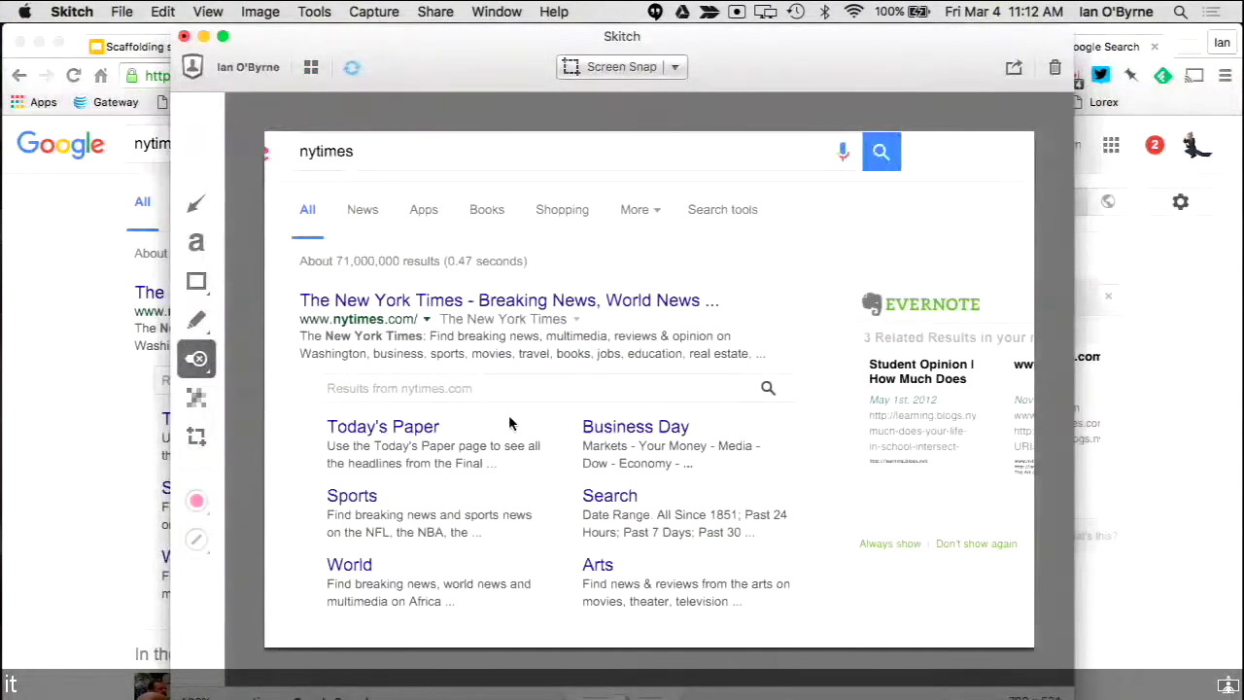
Add the text "seach terms" above the first search result and draw an arrow pointing up to the search box
key("t")
left_click(477, 282)
type("Each terms")
key("Left")
key("Left")
key("Left")
key("Left")
key("Left")
key("BackSpace")
type("se")
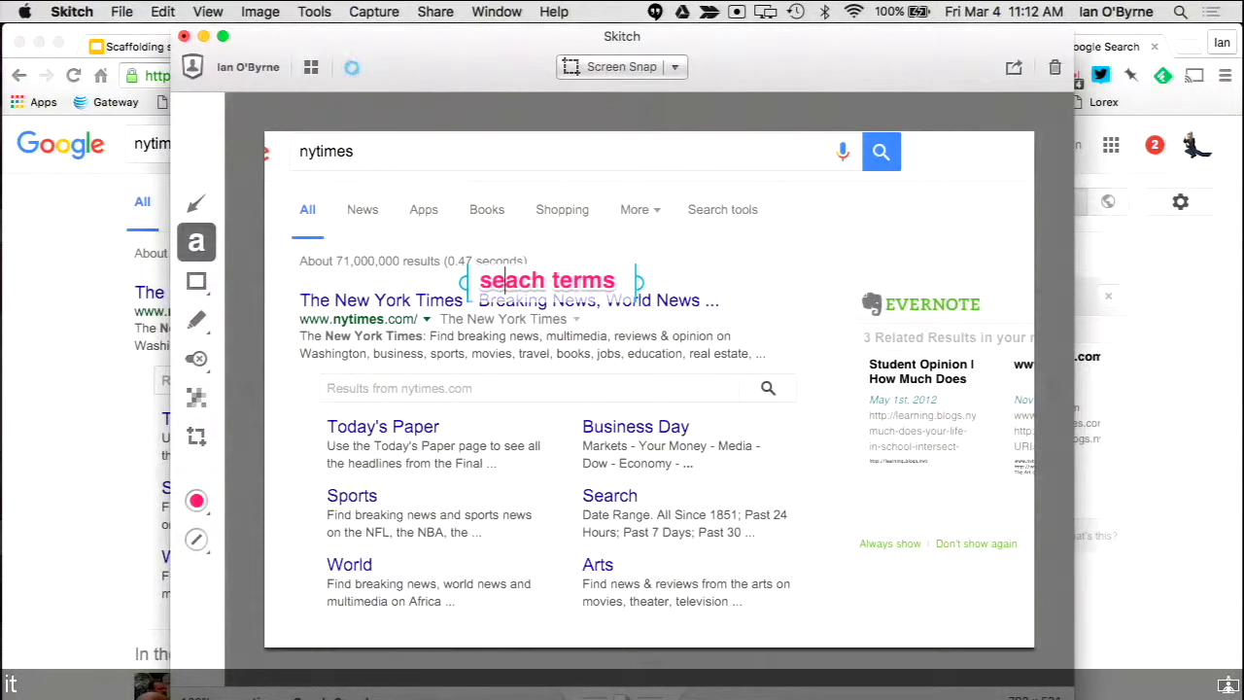
key("Escape")
left_click(196, 203)
mouse_move(418, 194)
left_mouse_down()
mouse_move(385, 227)
mouse_move(411, 244)
mouse_move(436, 158)
left_mouse_up()
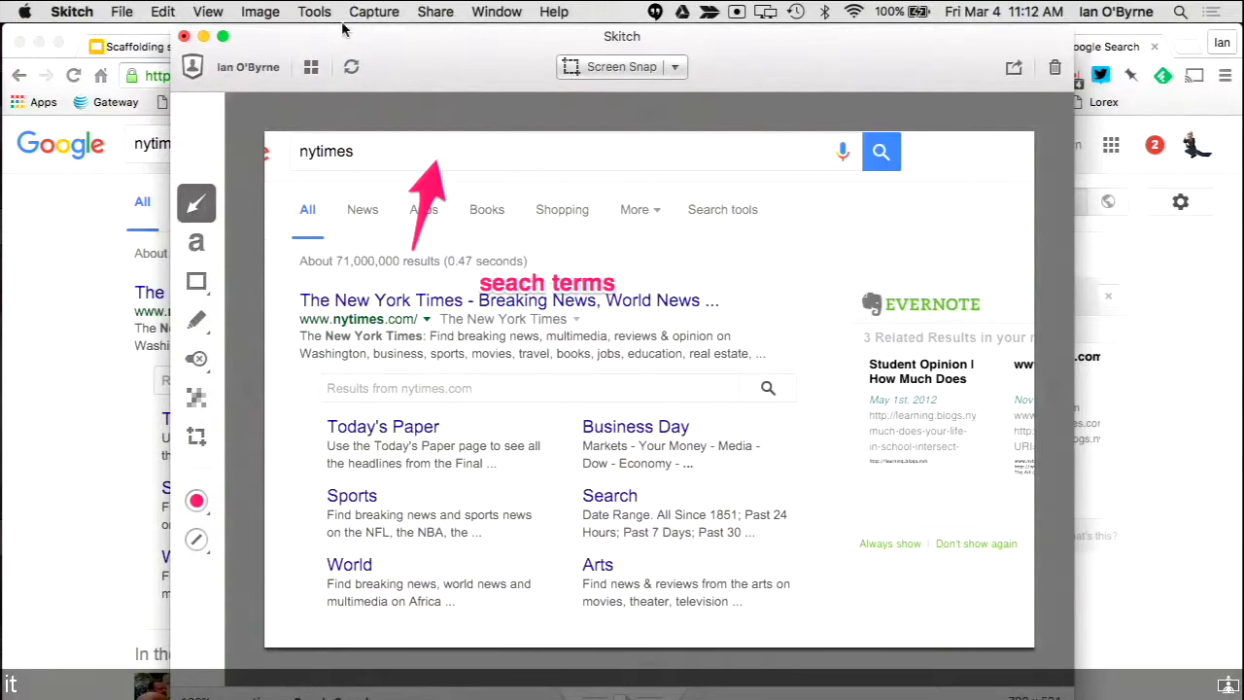
Switch to Chrome and close the nytimes search tab
left_click(107, 307)
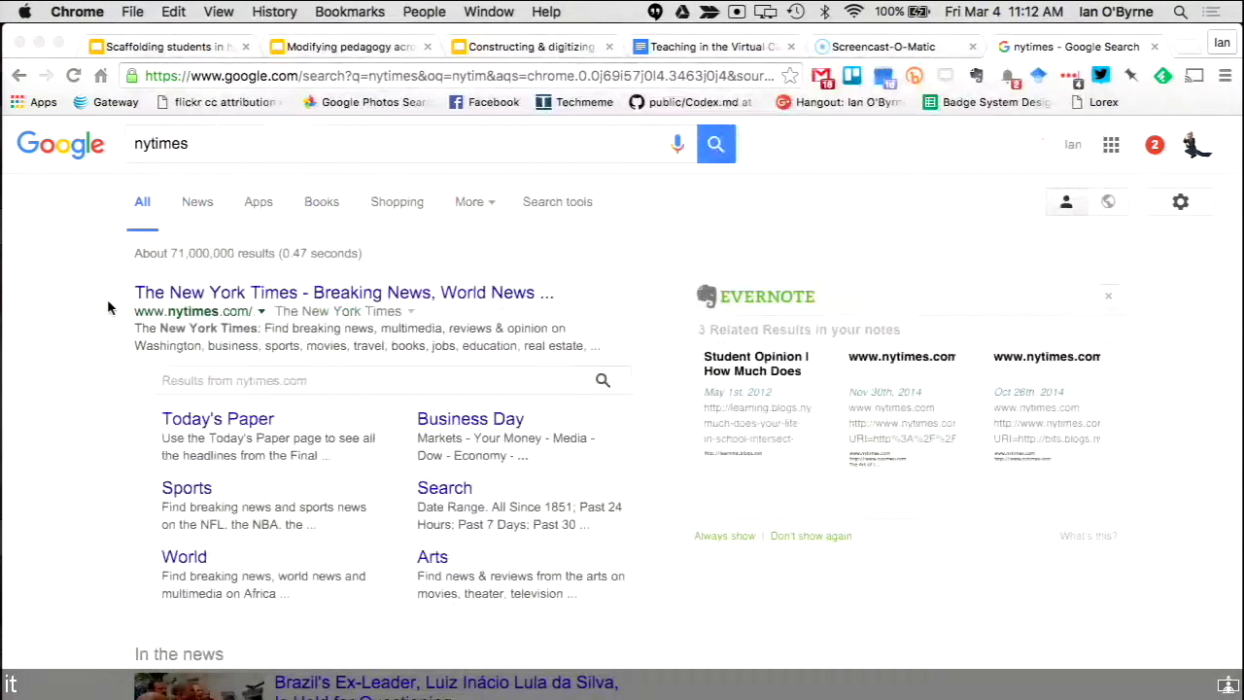
left_click(859, 46)
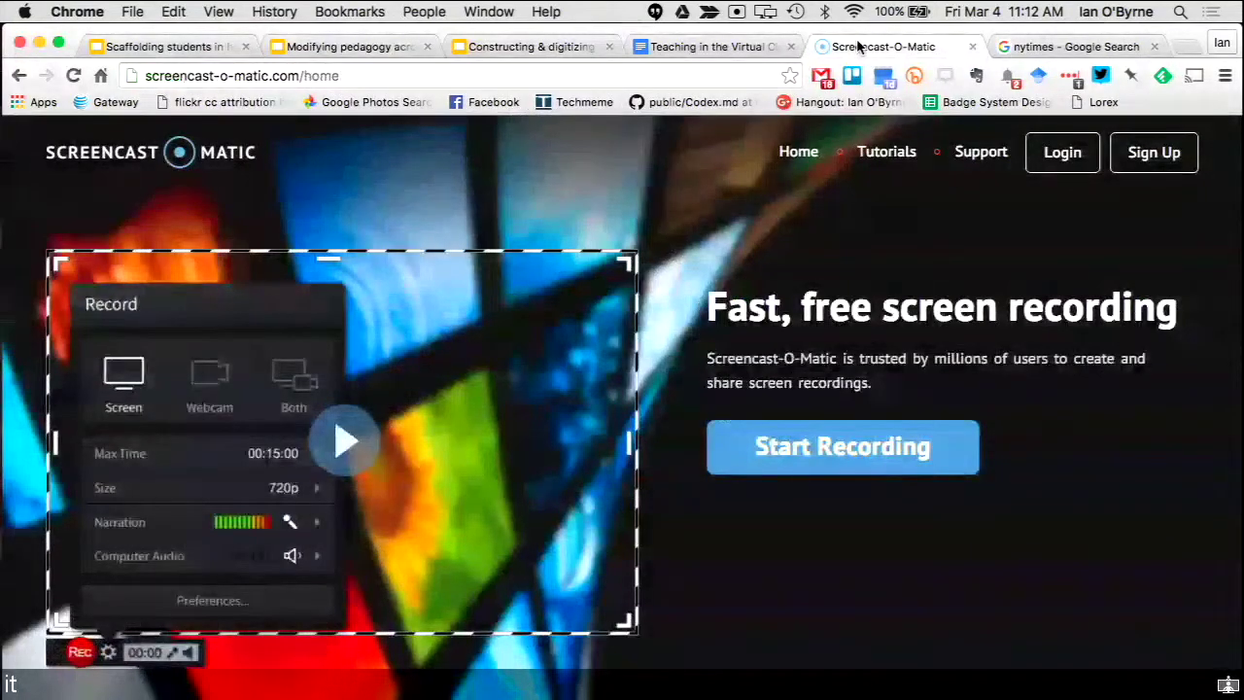
left_click(1154, 46)
Show the Screencasts slide (slide 6) of the "Constructing & digitizing teaching & learning materials - SCSU" presentation
left_click(540, 47)
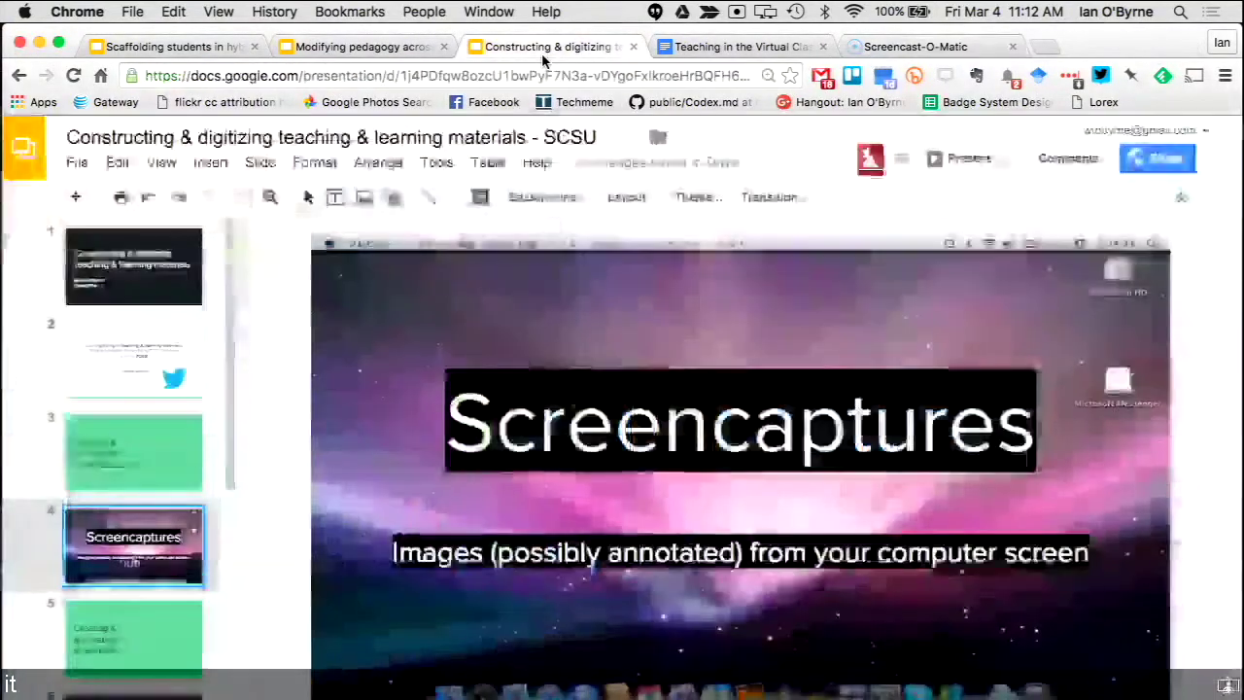
key("Down")
key("Down")
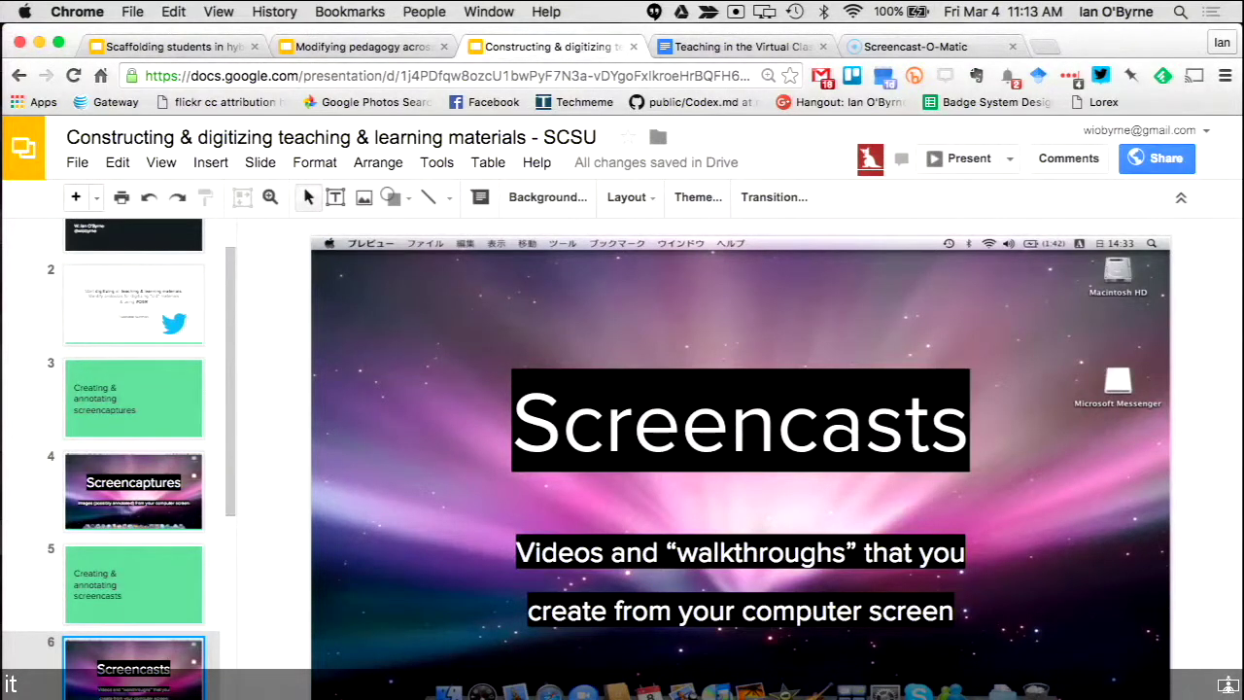
Go to the Screencast-O-Matic site, start a recording from its home page, and download the recorder launcher
left_click(882, 45)
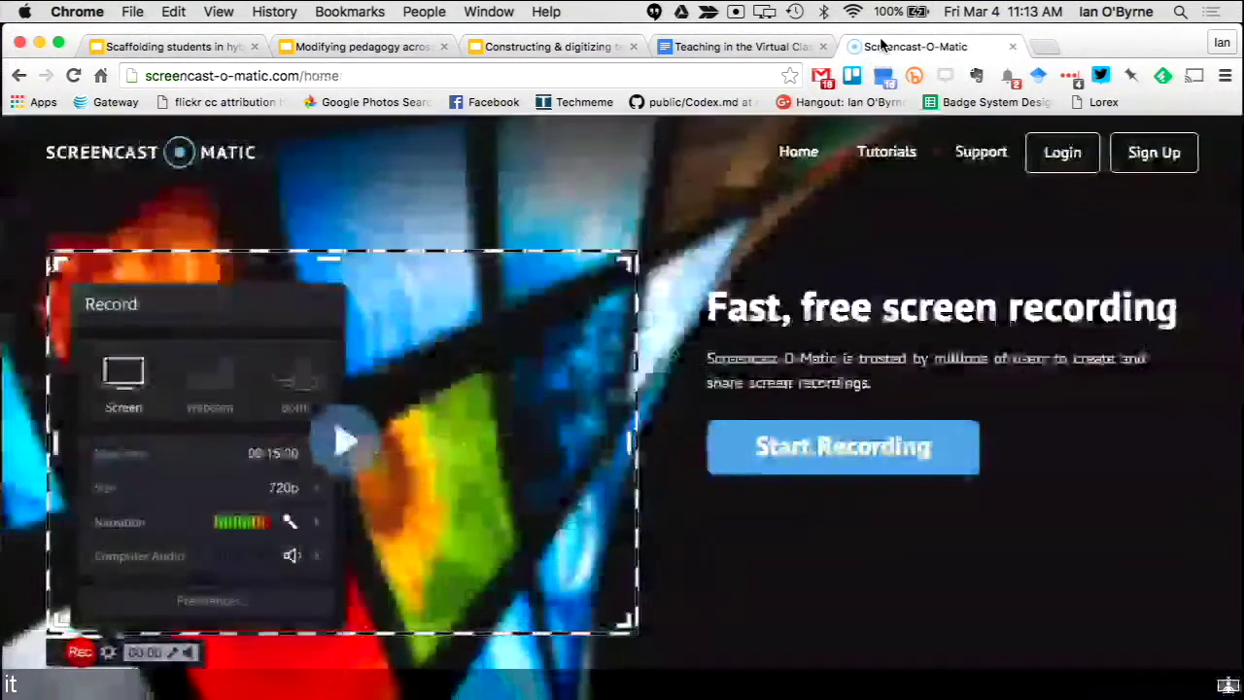
left_click(786, 460)
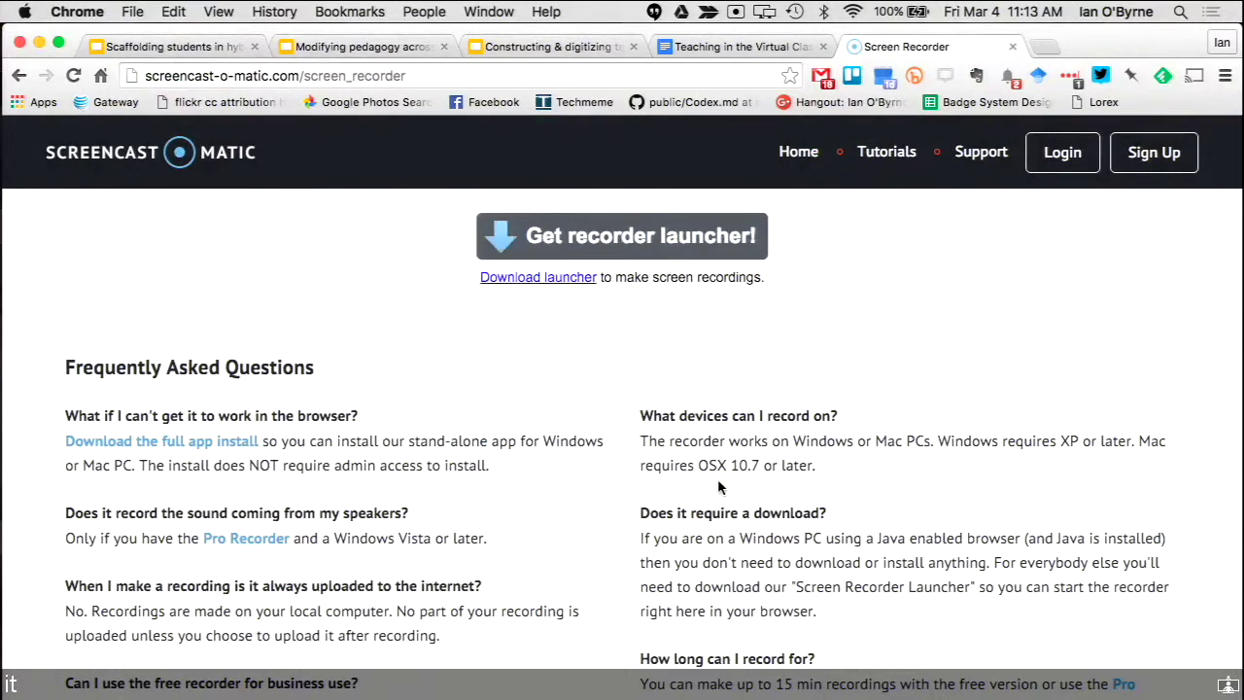
left_click(560, 279)
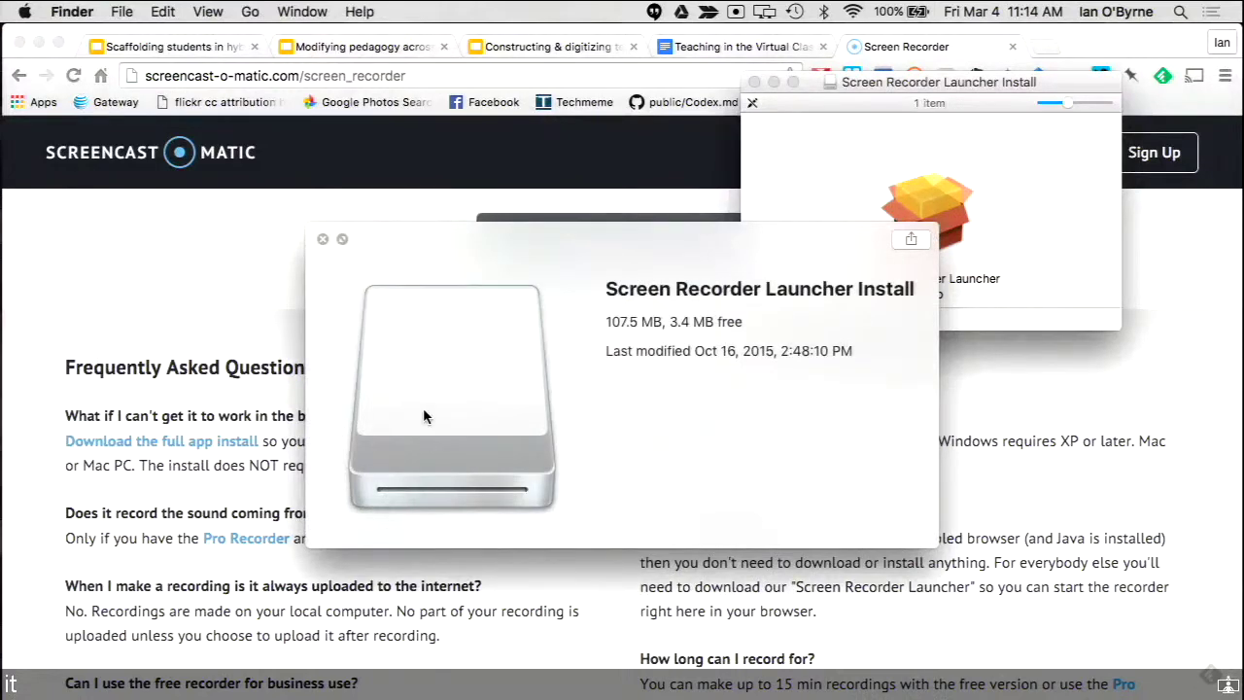
Close the installer preview and run Screen Recorder Launcher Setup from the disk image, allowing the downloaded application to open
left_click(937, 185)
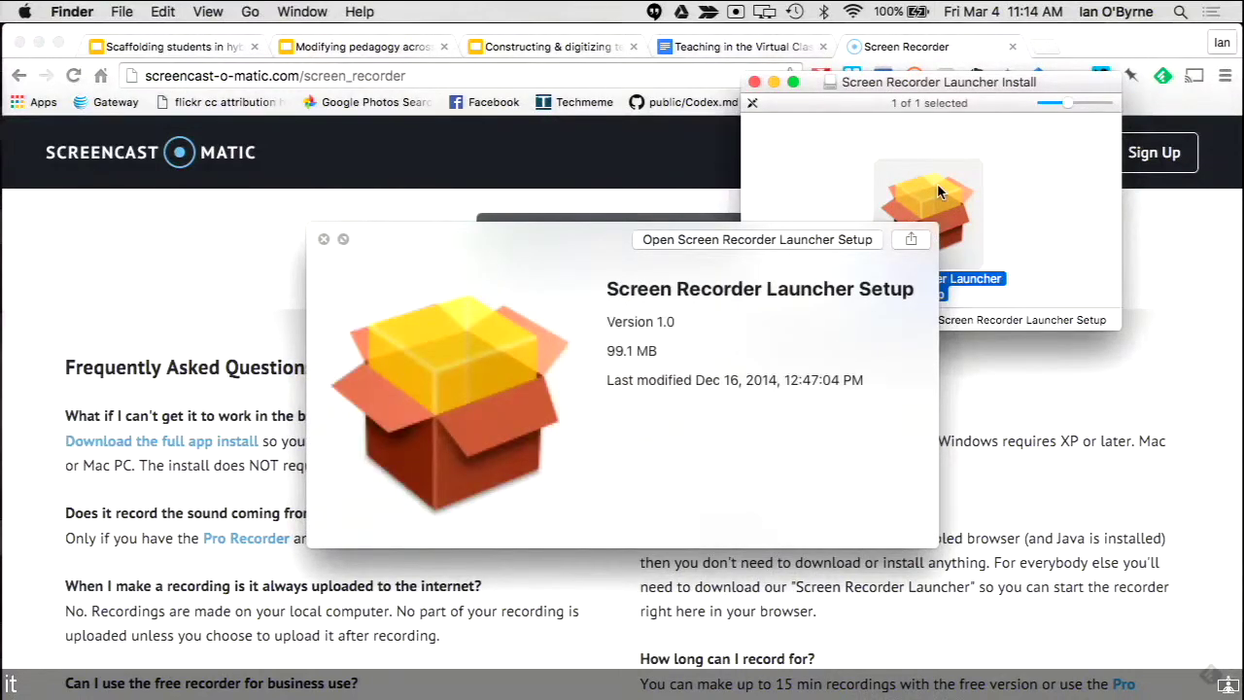
left_click(325, 239)
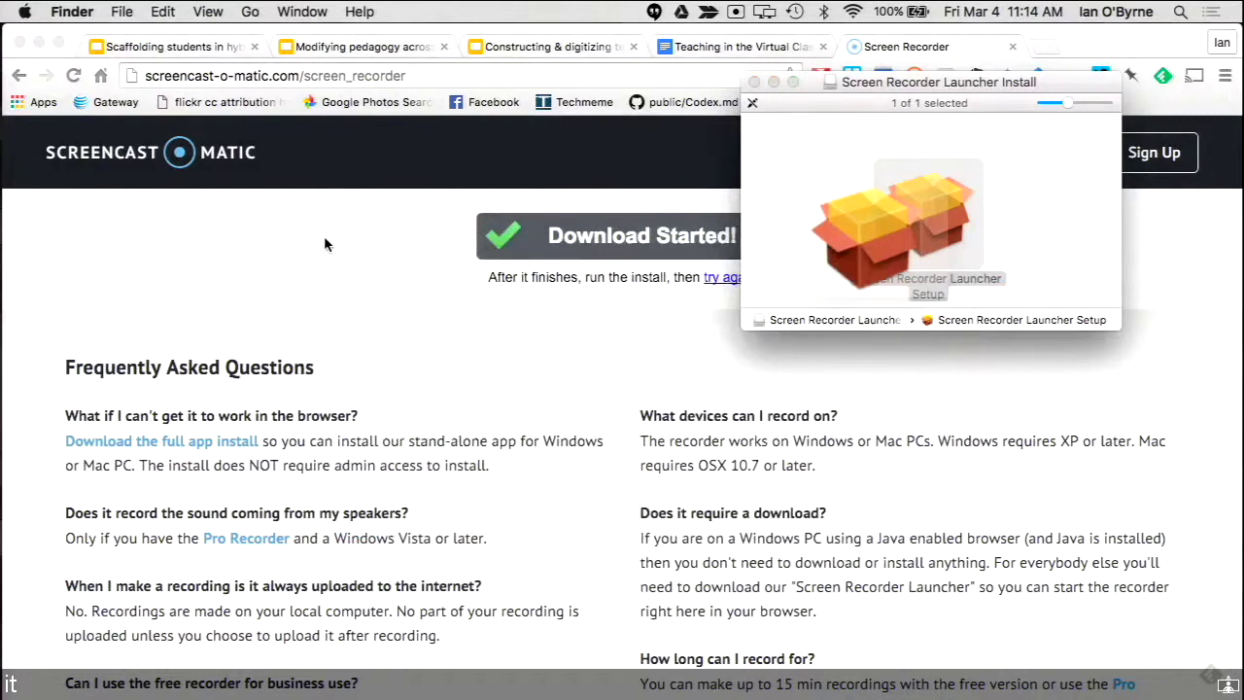
double_click(929, 214)
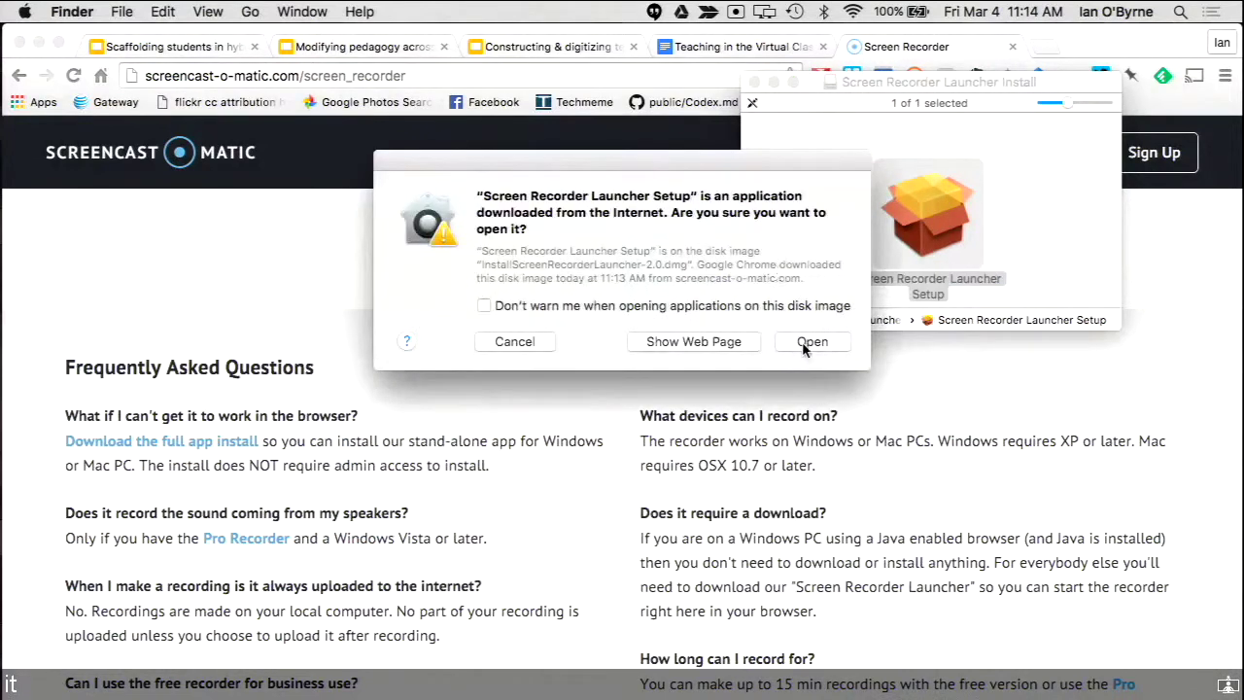
left_click(811, 342)
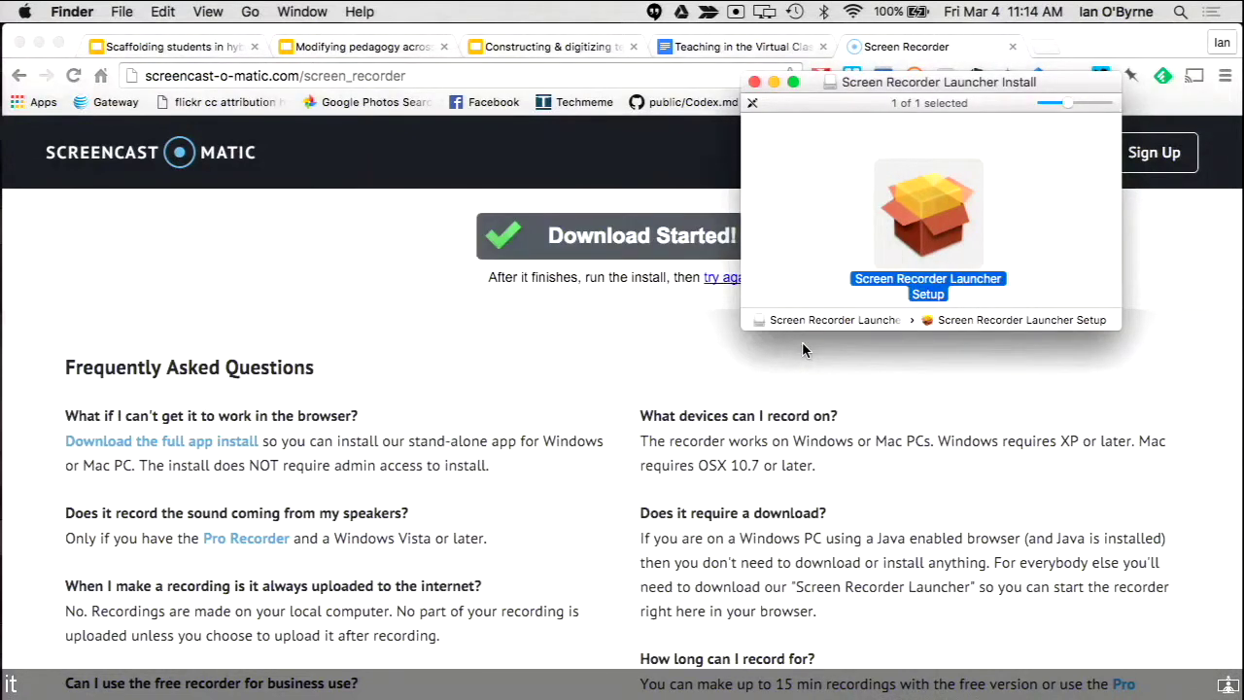
left_click(799, 212)
mouse_move(2, 361)
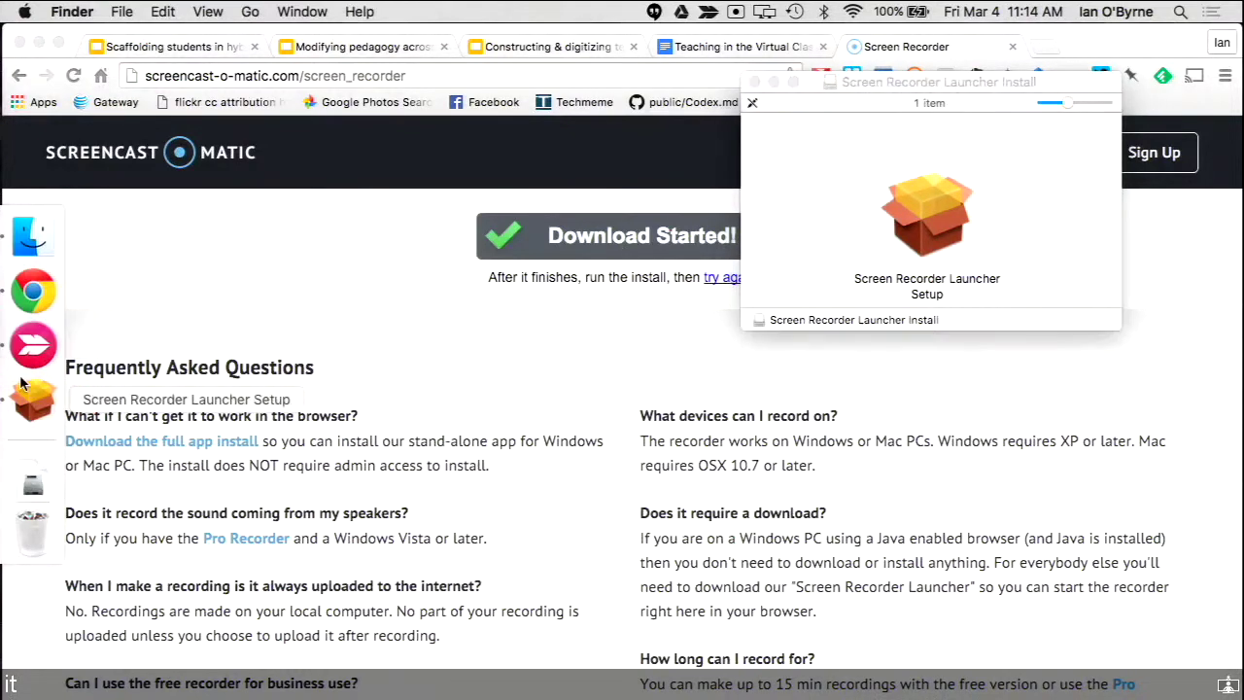
left_click(768, 287)
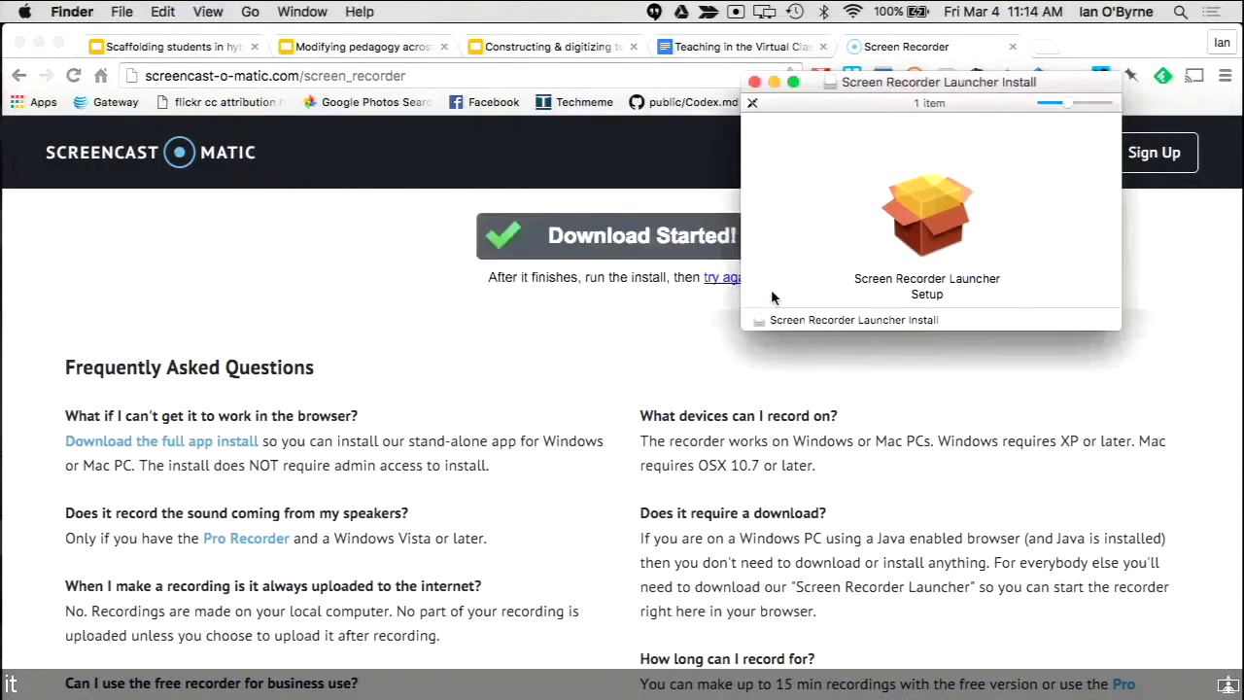
Reload the Screen Recorder page in Chrome and allow Screen Recorder Launcher to open the recorder
left_click(609, 416)
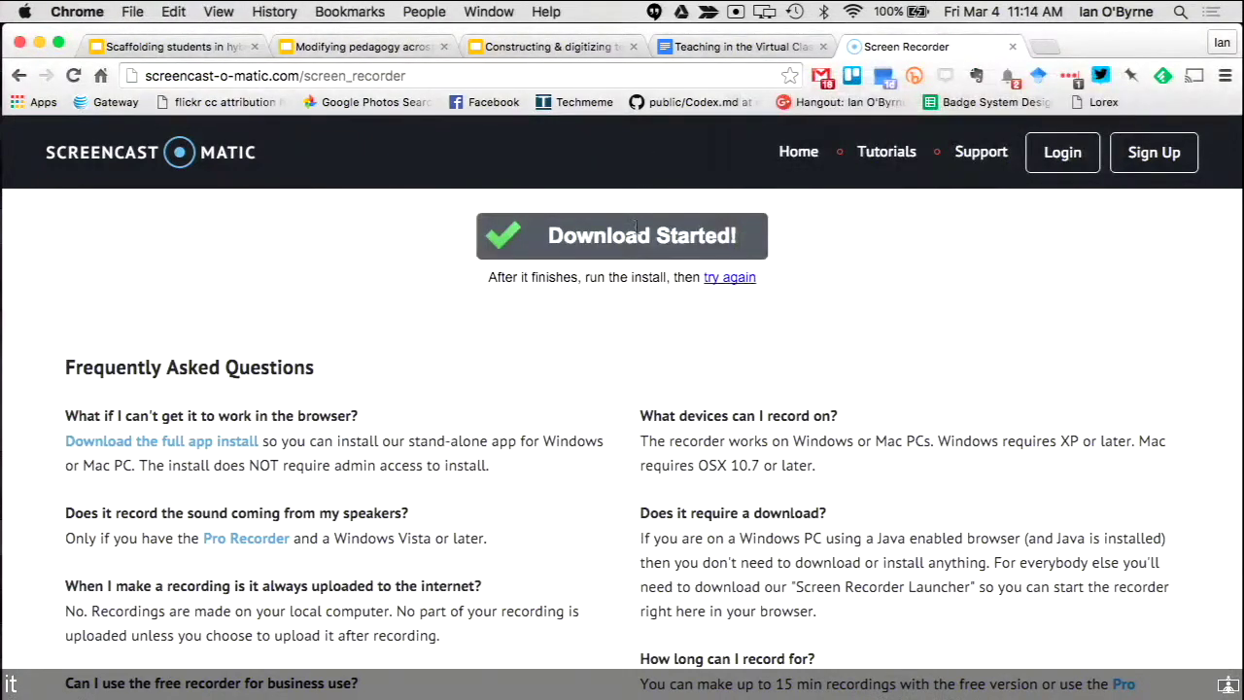
left_click(72, 77)
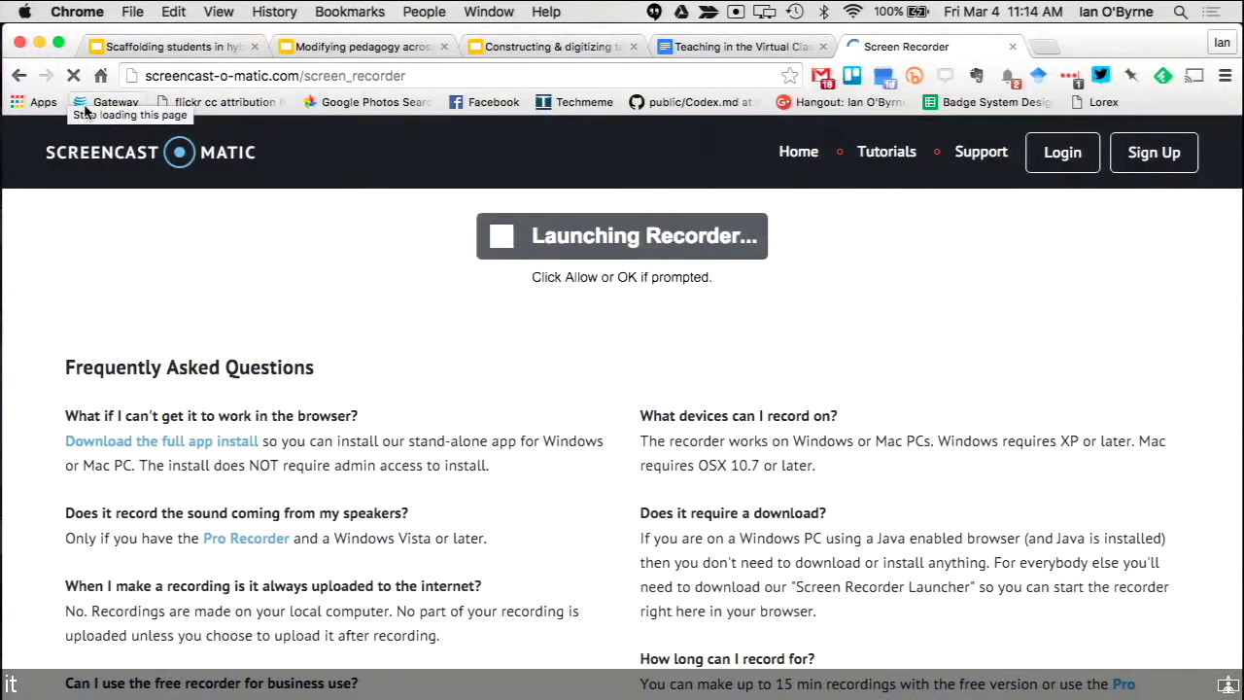
left_click(700, 442)
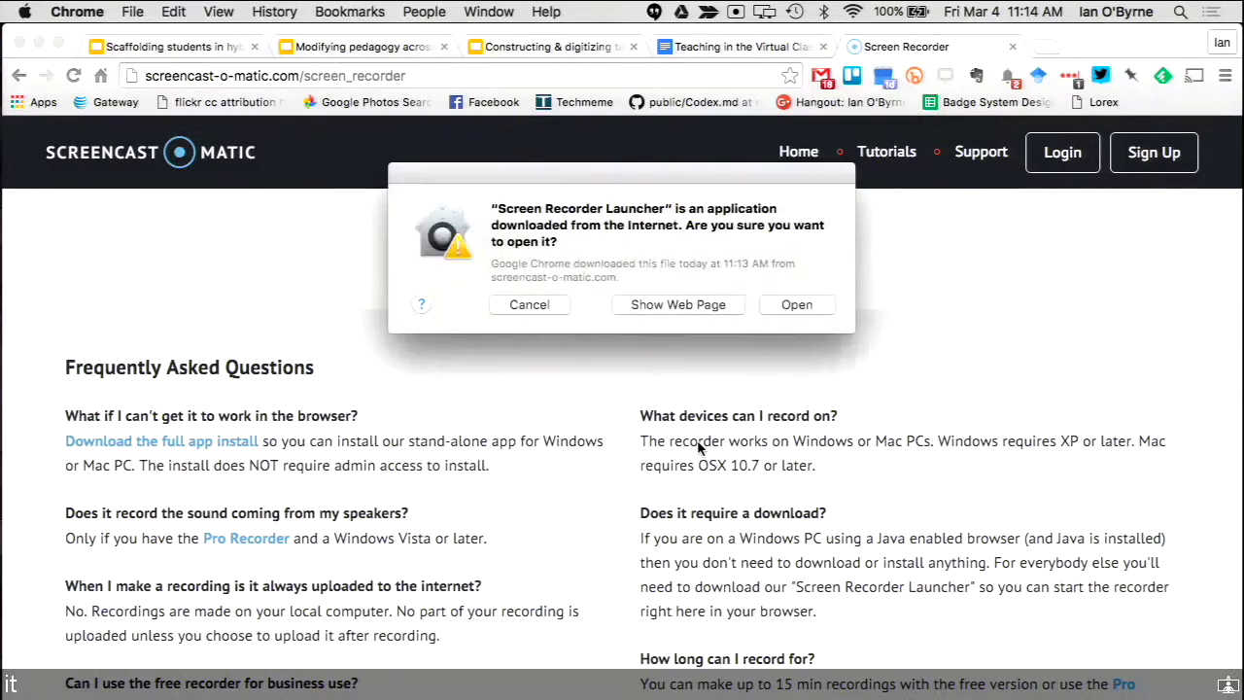
left_click(796, 304)
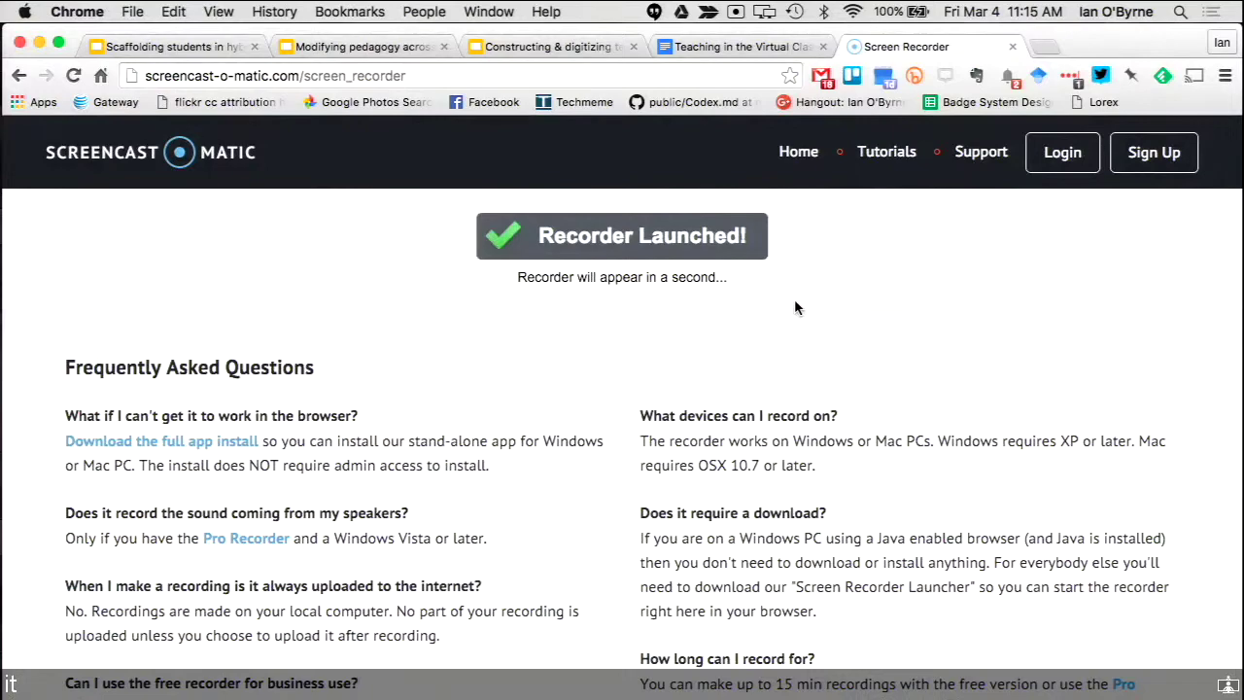
mouse_move(34, 401)
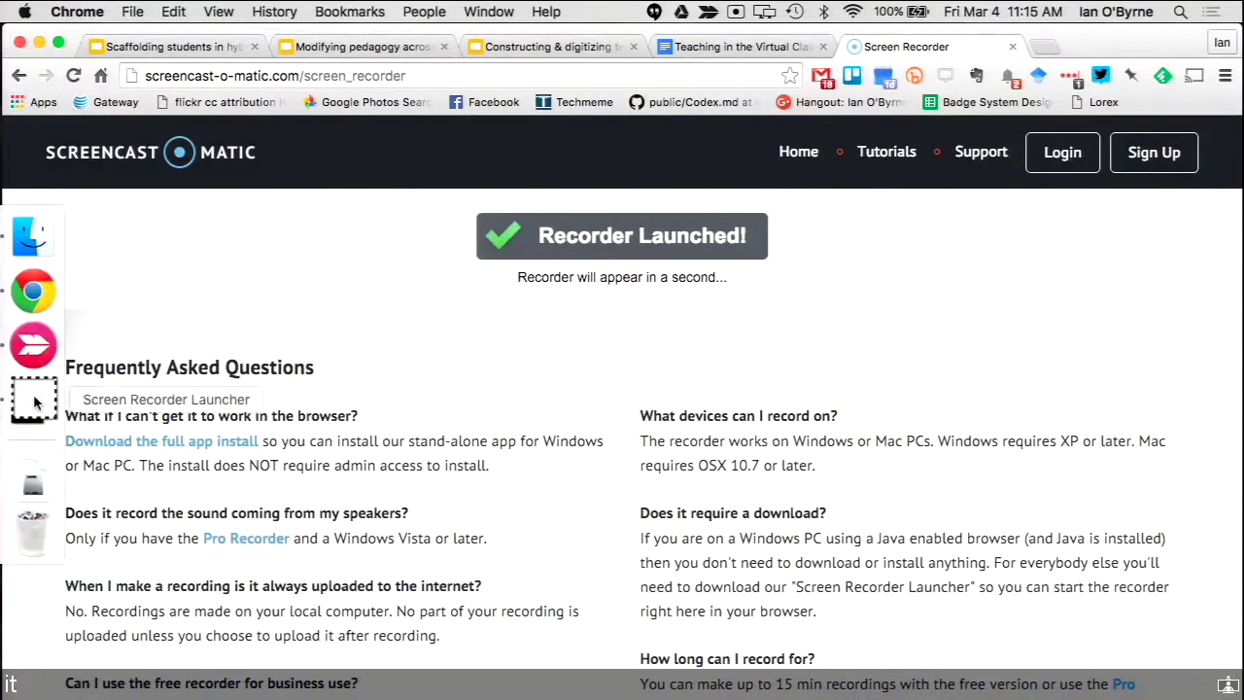
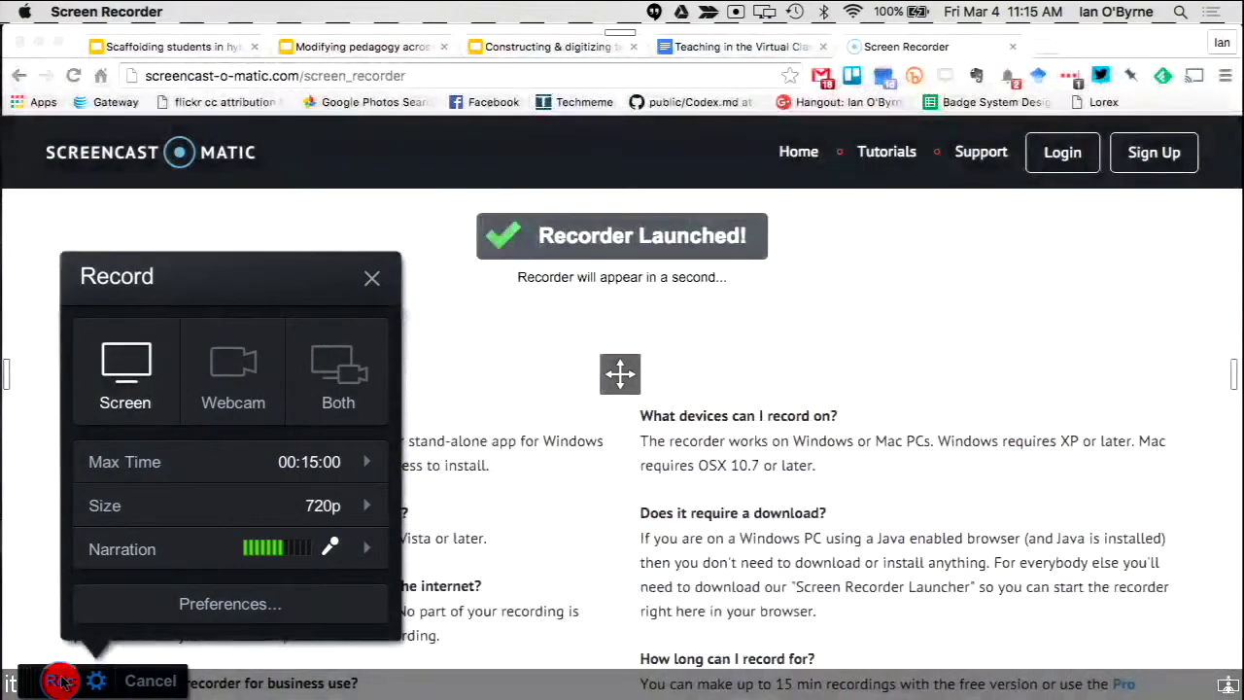
Start a screen recording and show slides 3, 4 and 5 of the Constructing & digitizing presentation while it runs
left_click(60, 682)
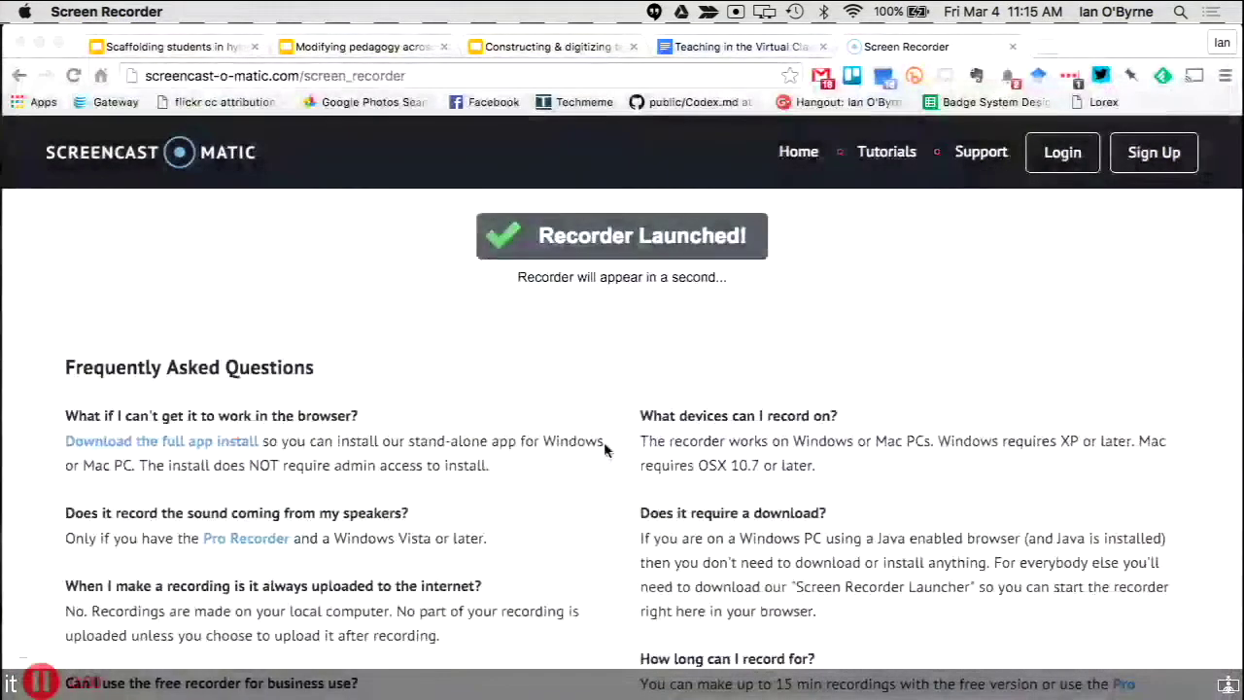
left_click(468, 392)
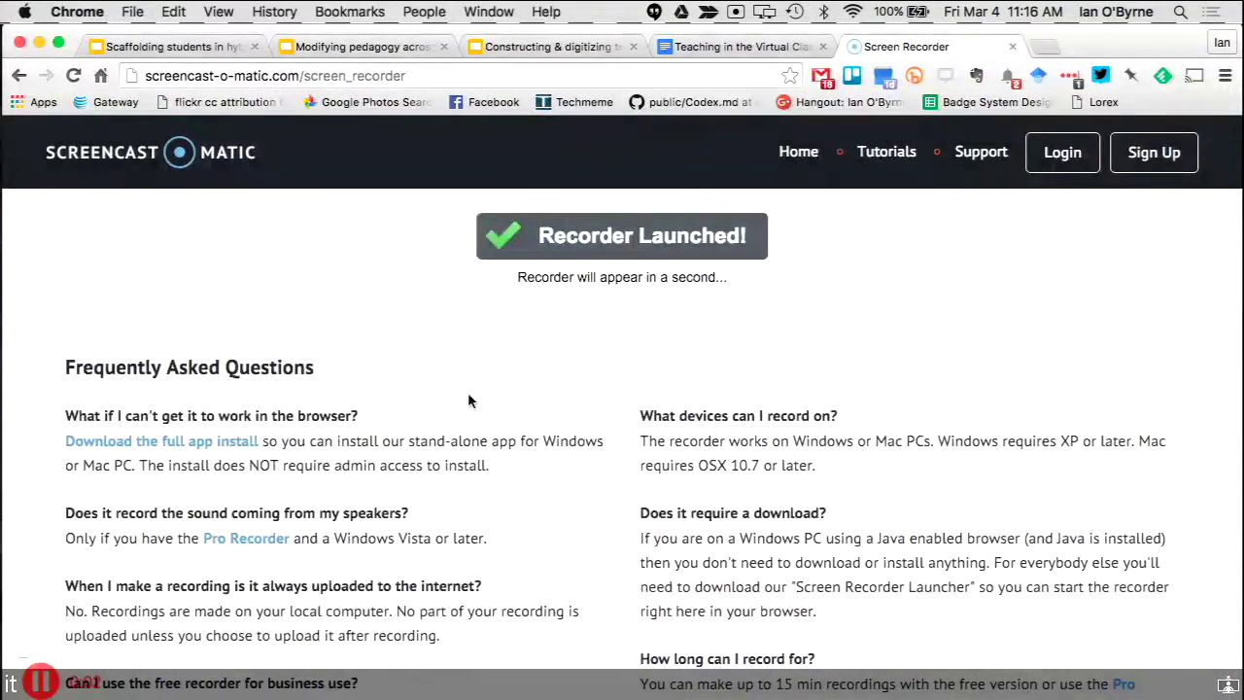
left_click(551, 47)
left_click(133, 398)
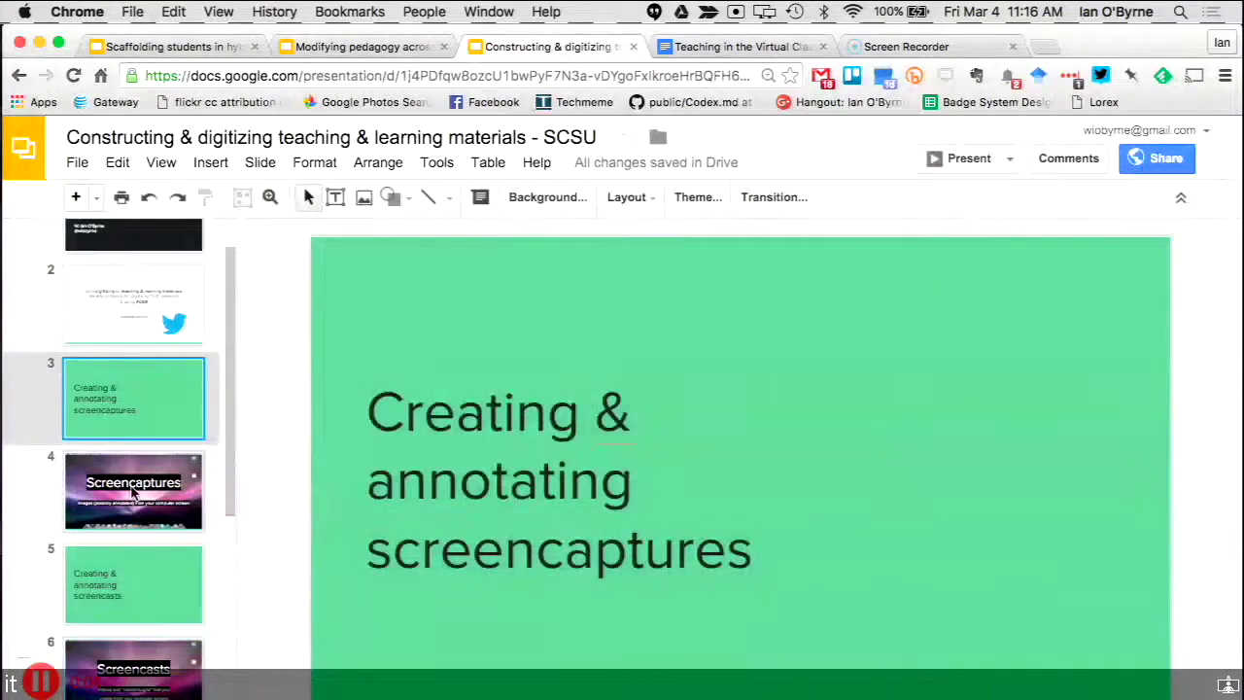
left_click(133, 491)
left_click(144, 574)
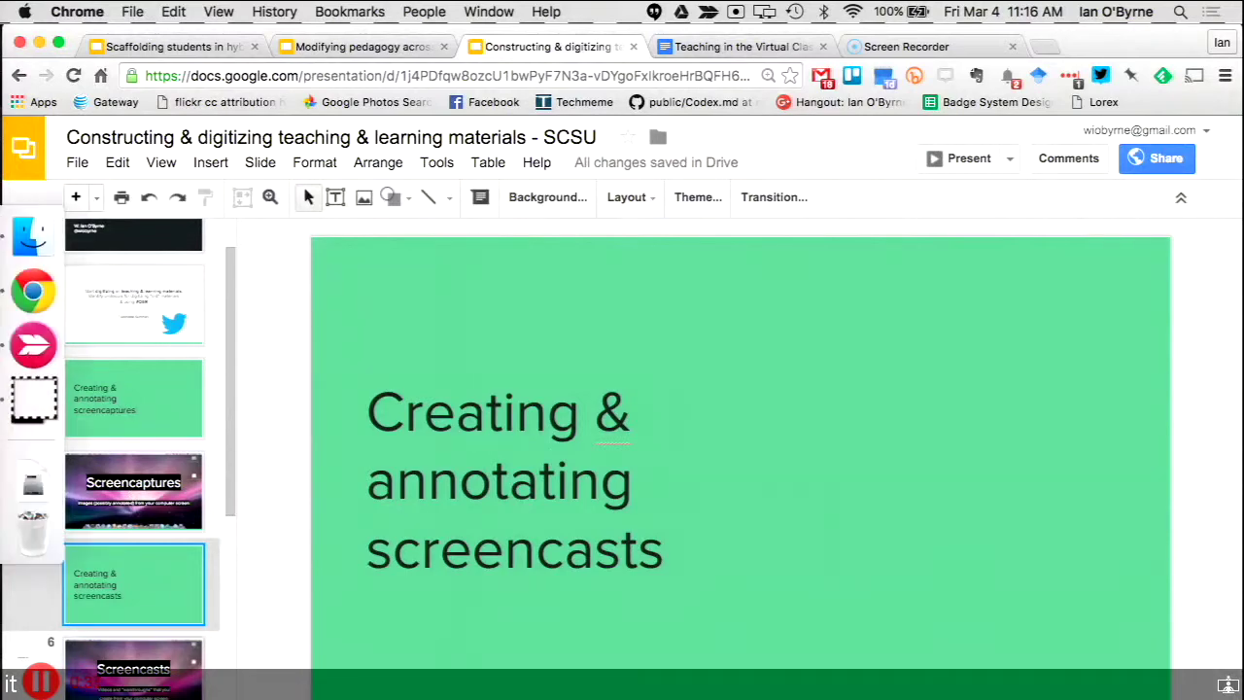
Stop and finish the screen recording, and play it back
left_click(43, 684)
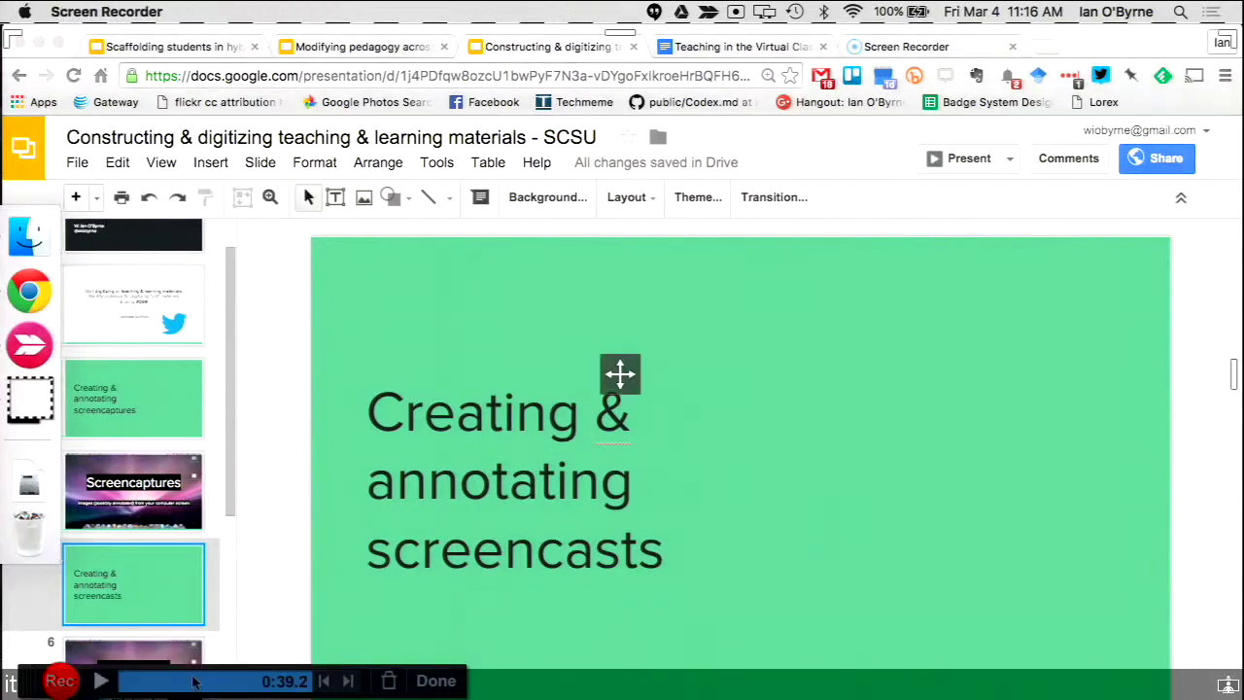
left_click(434, 681)
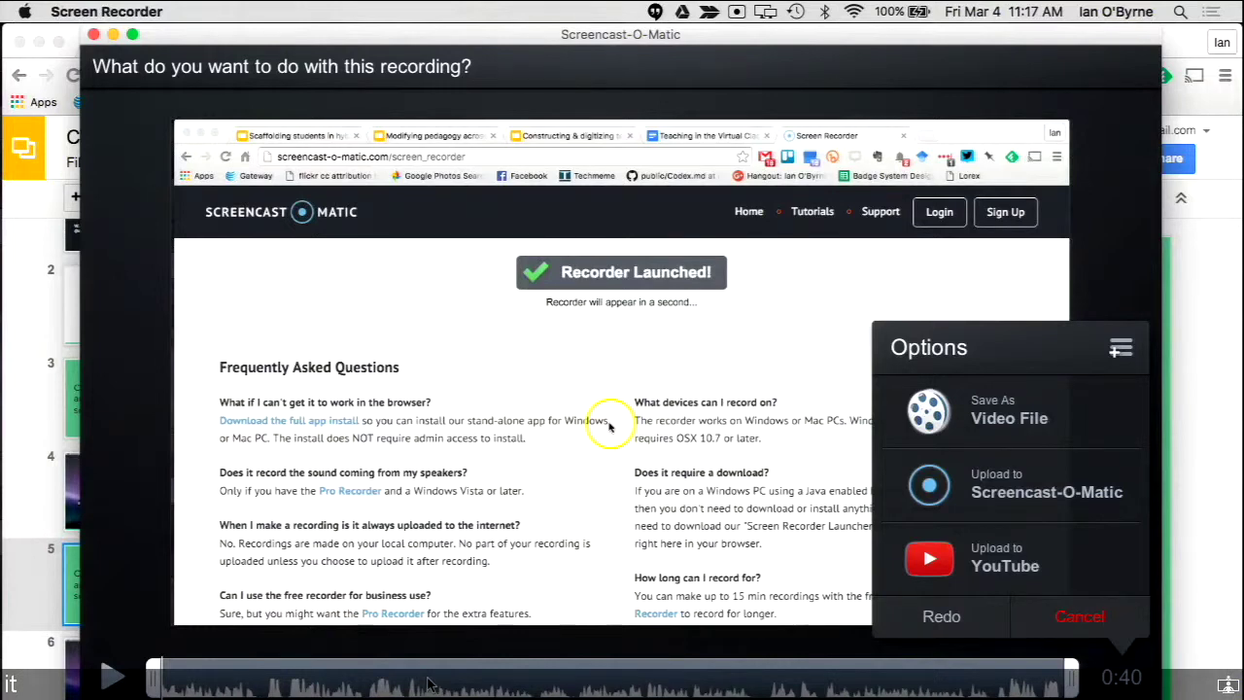
left_click(114, 676)
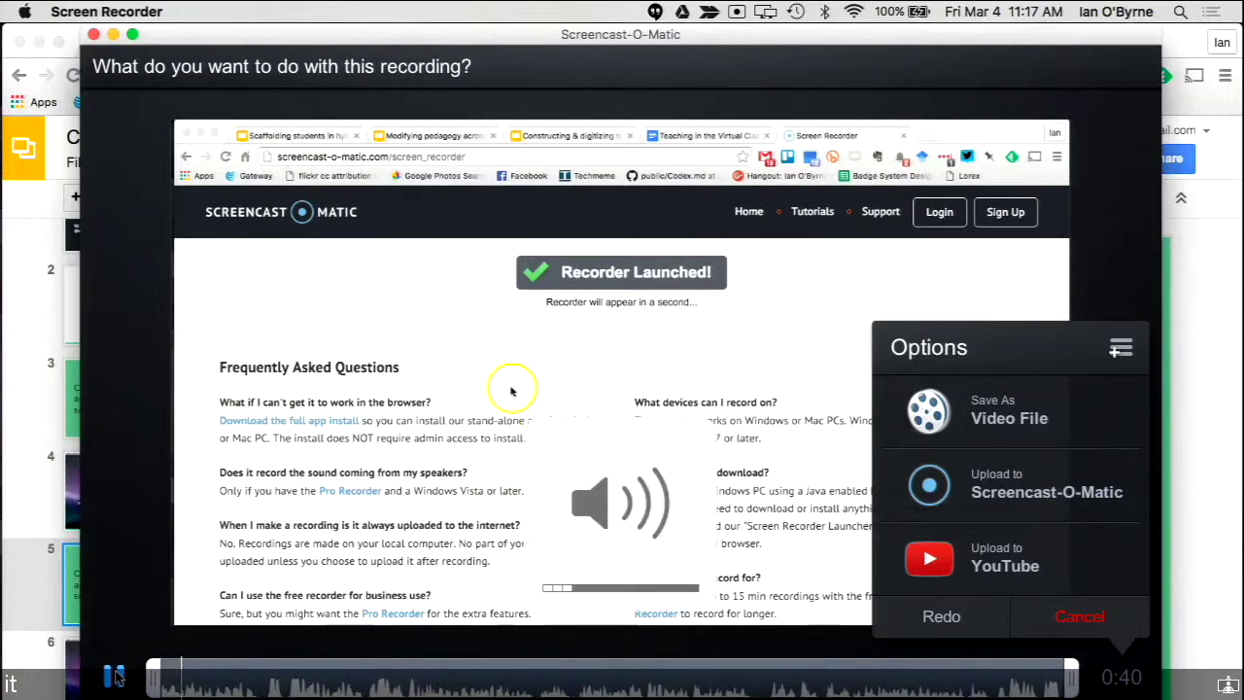